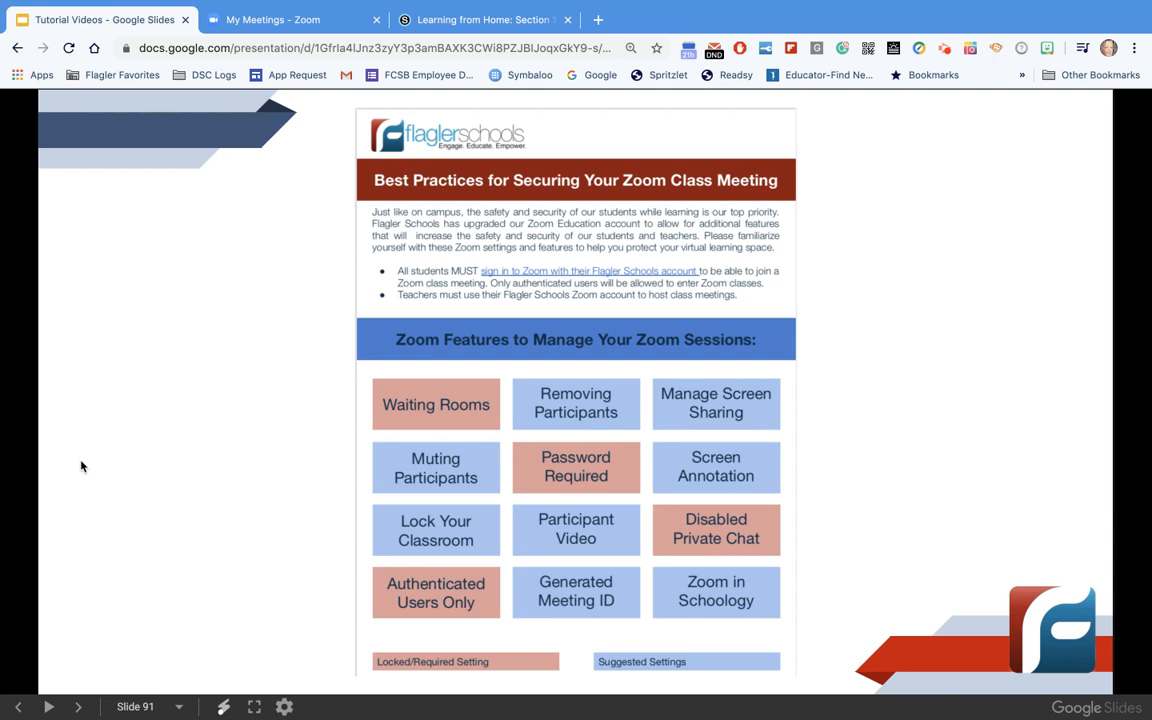
# Switch to the Zoom meetings page and start scheduling a new meeting with the topic "Morning Meeting"
pyautogui.click(293, 22)
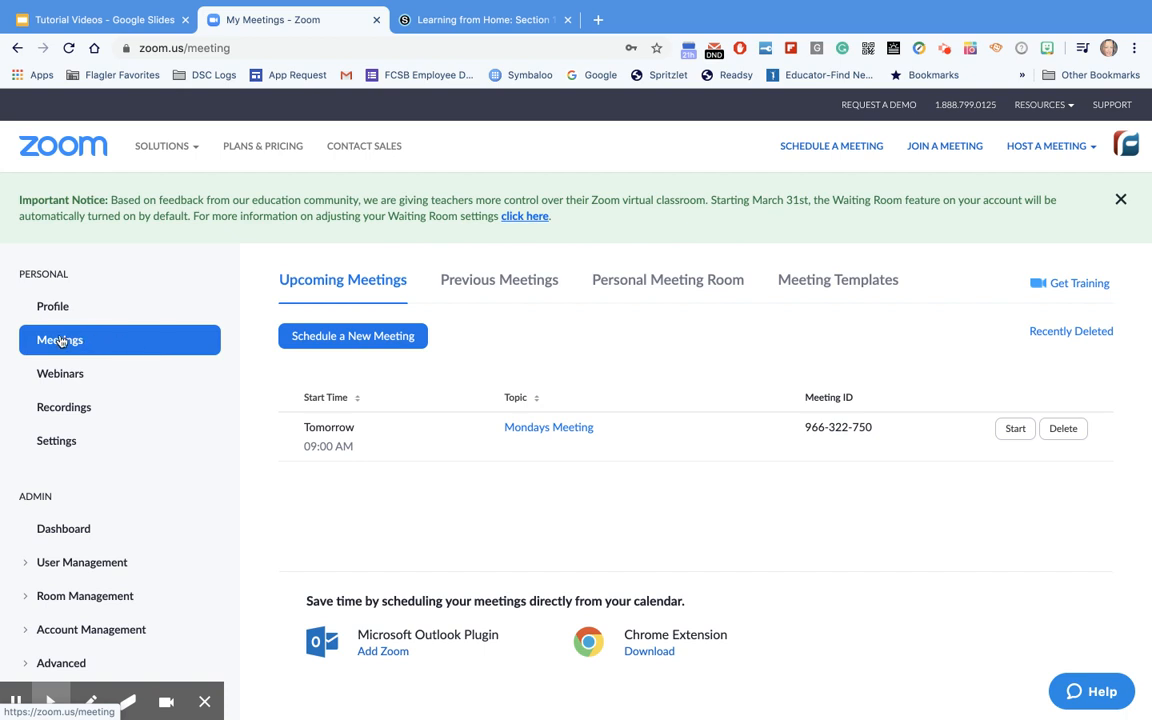
pyautogui.click(297, 338)
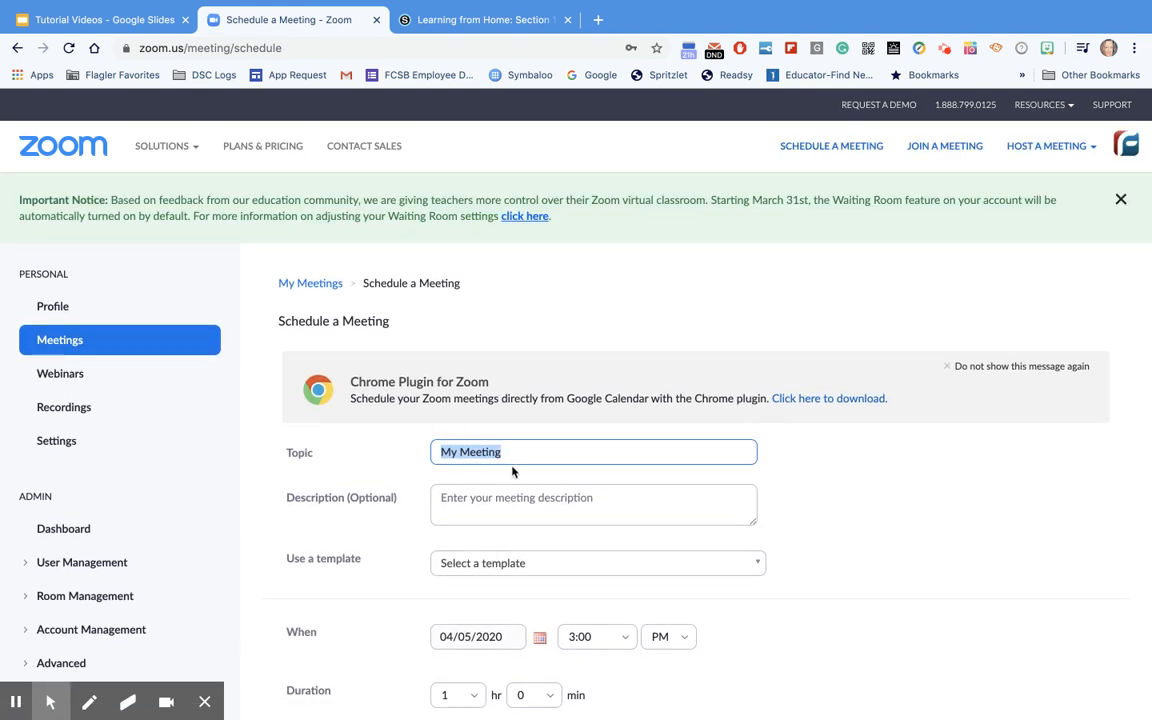
pyautogui.write('Morning m')
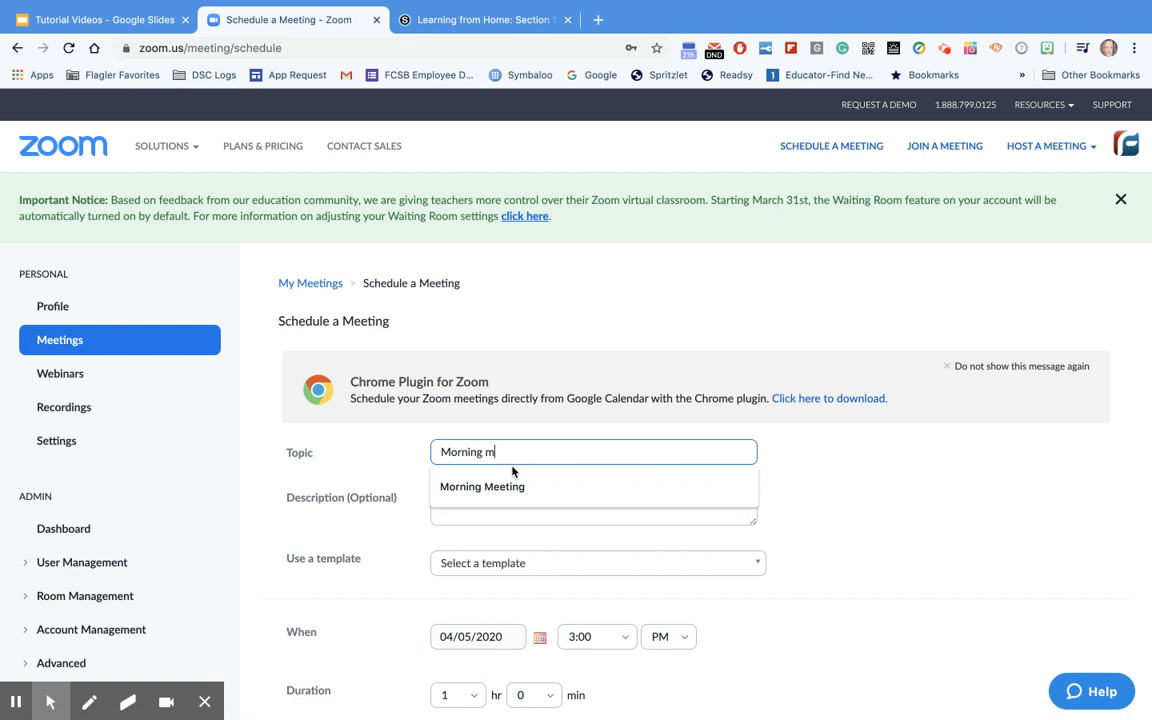
pyautogui.press('BackSpace')
pyautogui.write('Meeting')
pyautogui.click(832, 511)
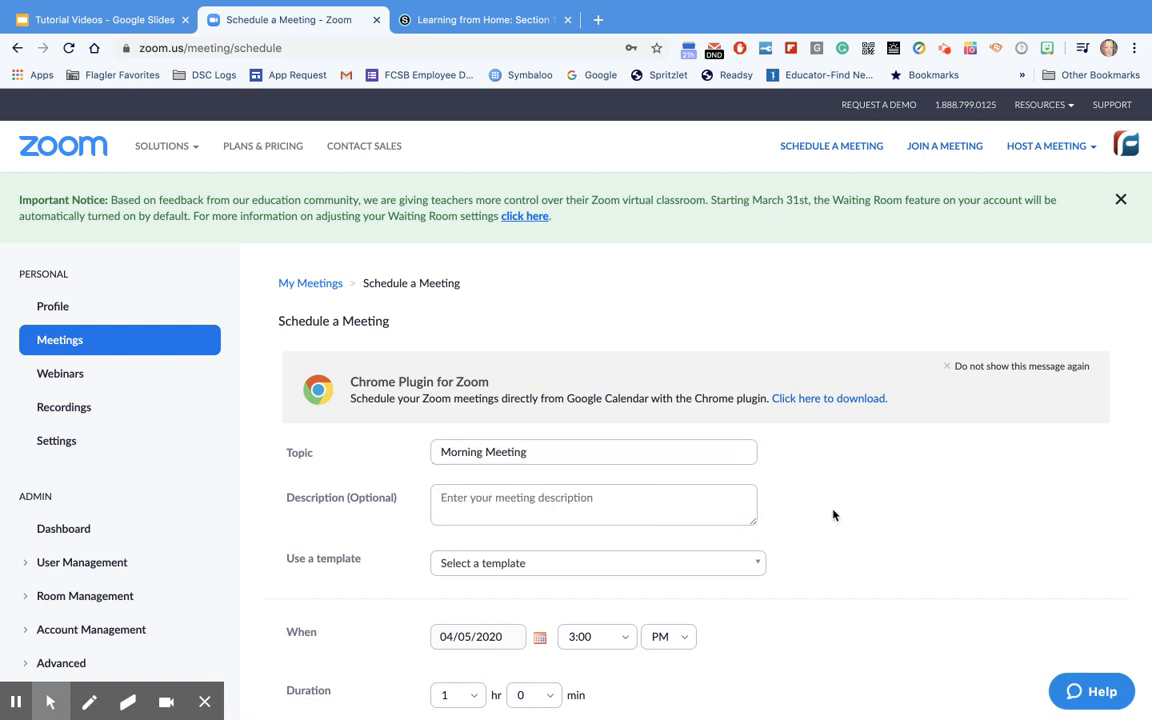
# Set the meeting's start to 04/06/2020 at 8:00 AM
pyautogui.scroll(-3, 572, 551)
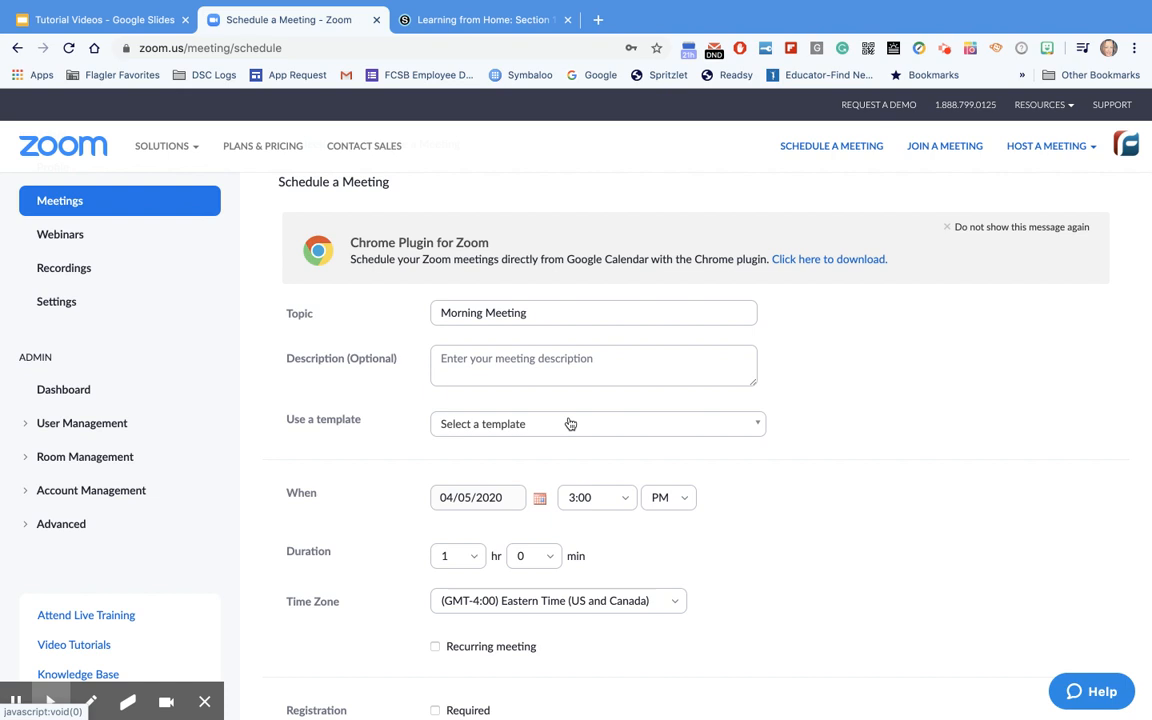
pyautogui.scroll(-3, 570, 424)
pyautogui.click(541, 333)
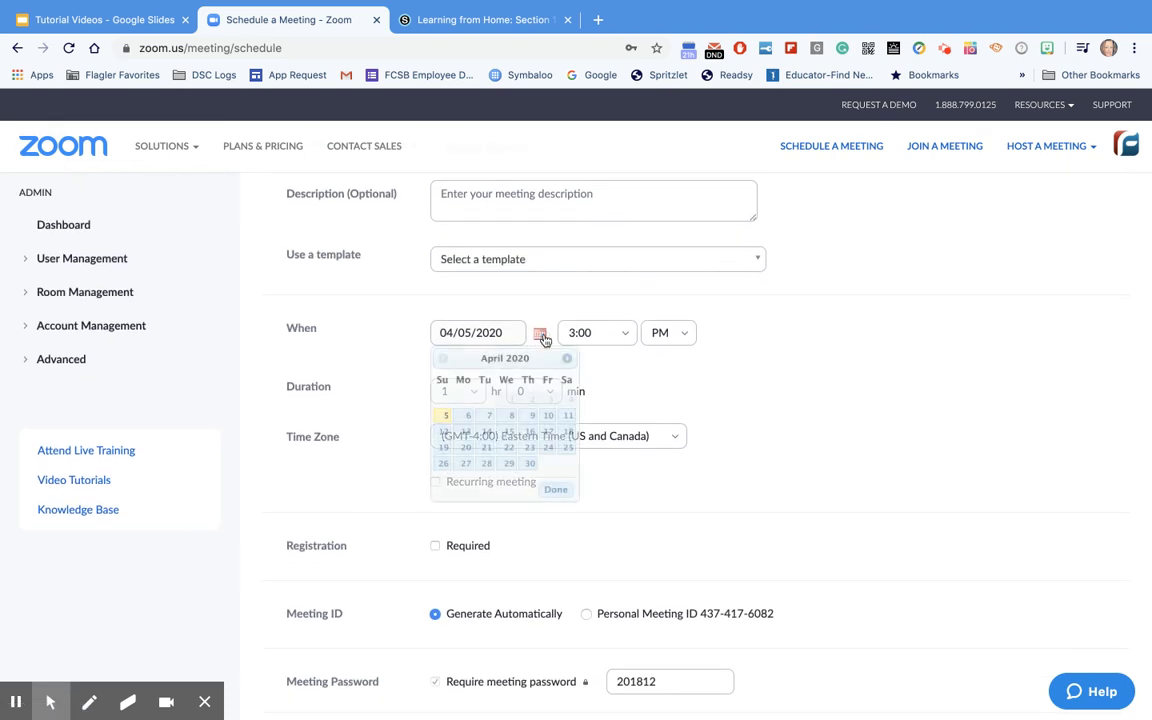
pyautogui.click(467, 415)
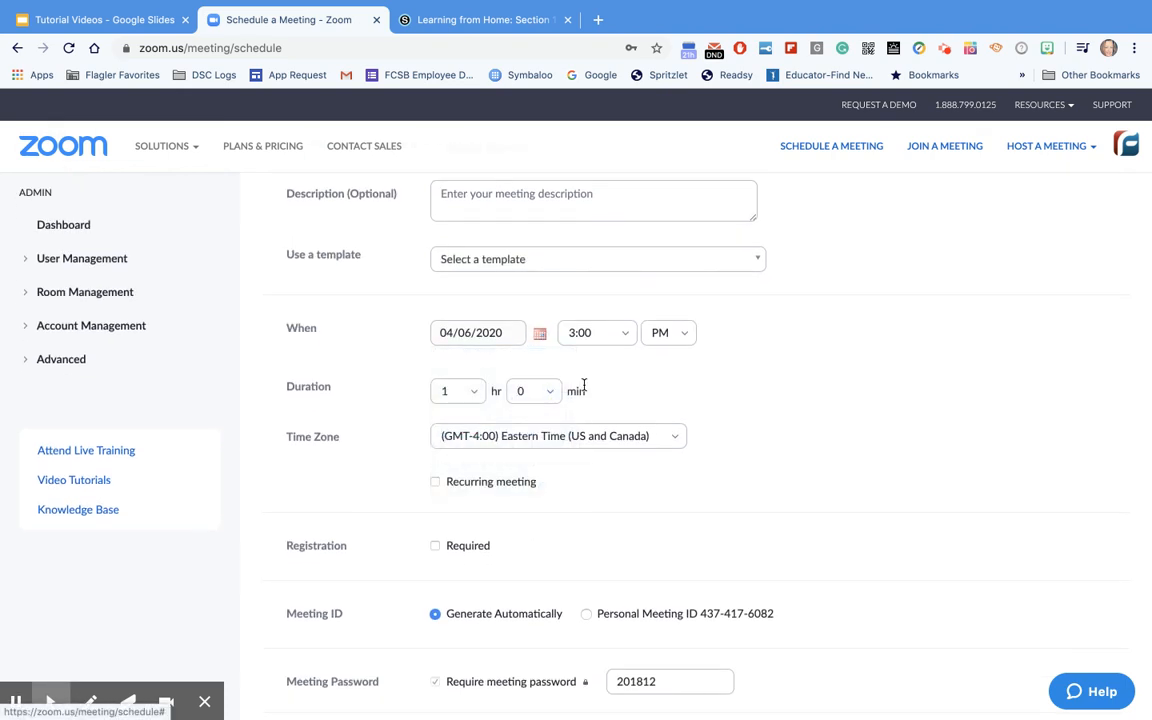
pyautogui.click(627, 339)
pyautogui.scroll(-3, 590, 508)
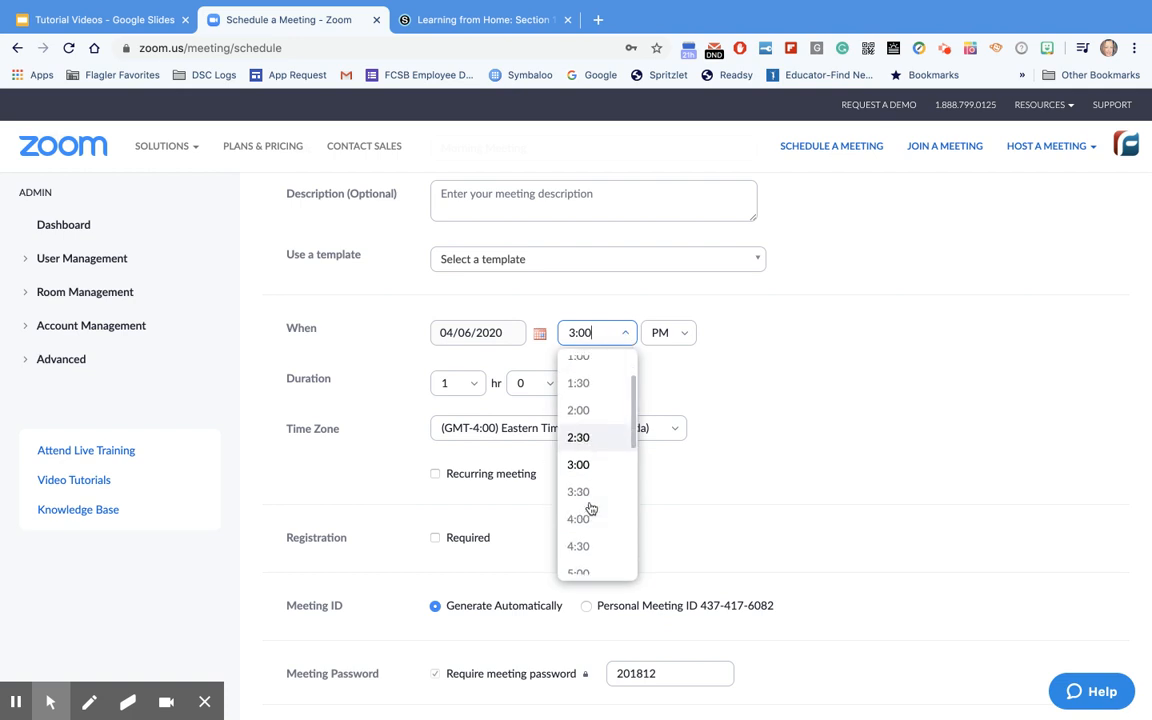
pyautogui.scroll(-2, 591, 509)
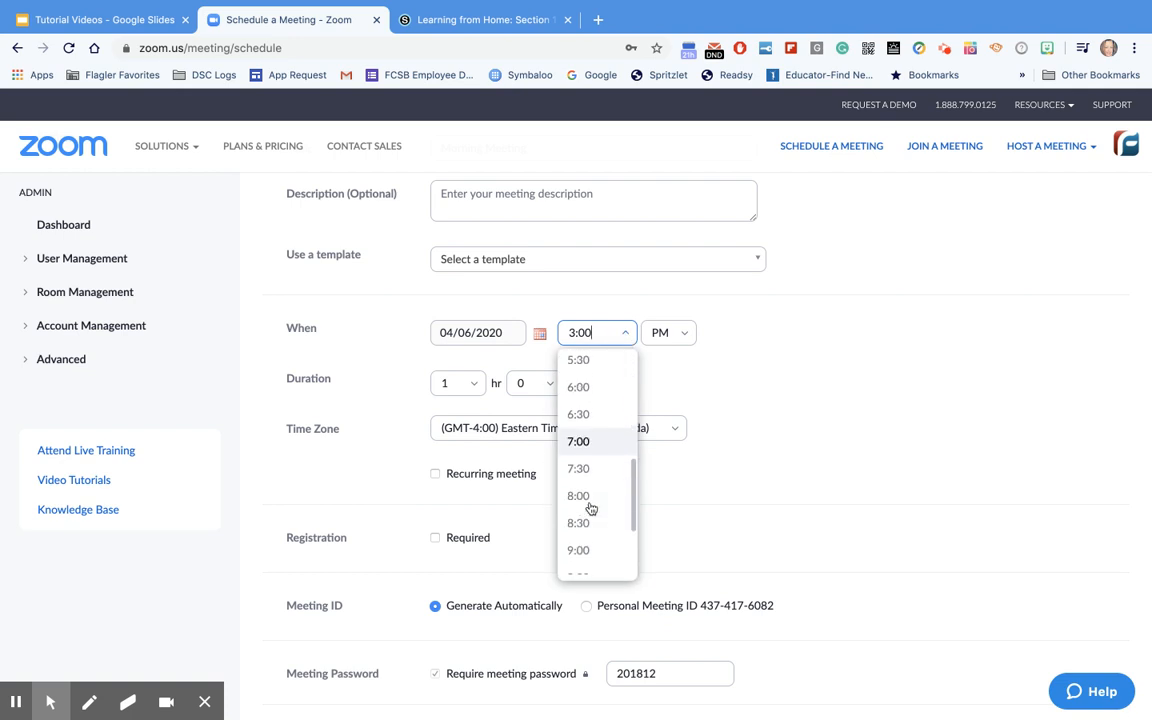
pyautogui.click(591, 509)
pyautogui.click(683, 334)
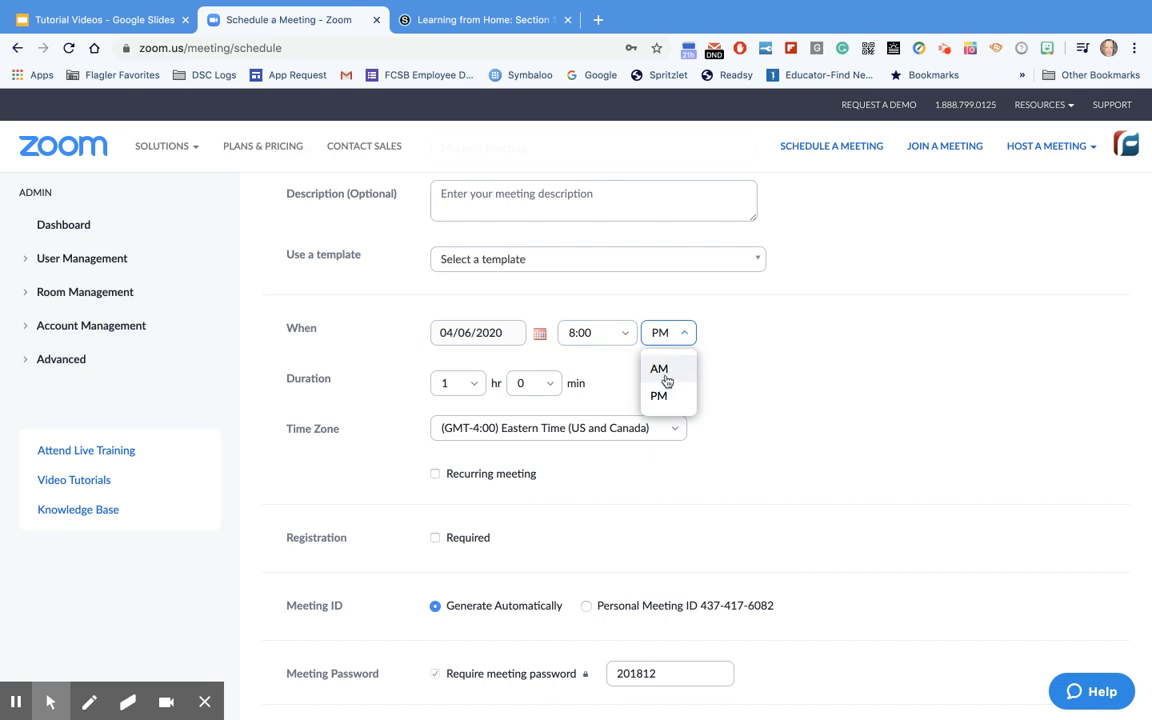
pyautogui.click(662, 370)
# Review the remaining scheduling settings and allow only authenticated users to join the meeting
pyautogui.scroll(-3, 774, 428)
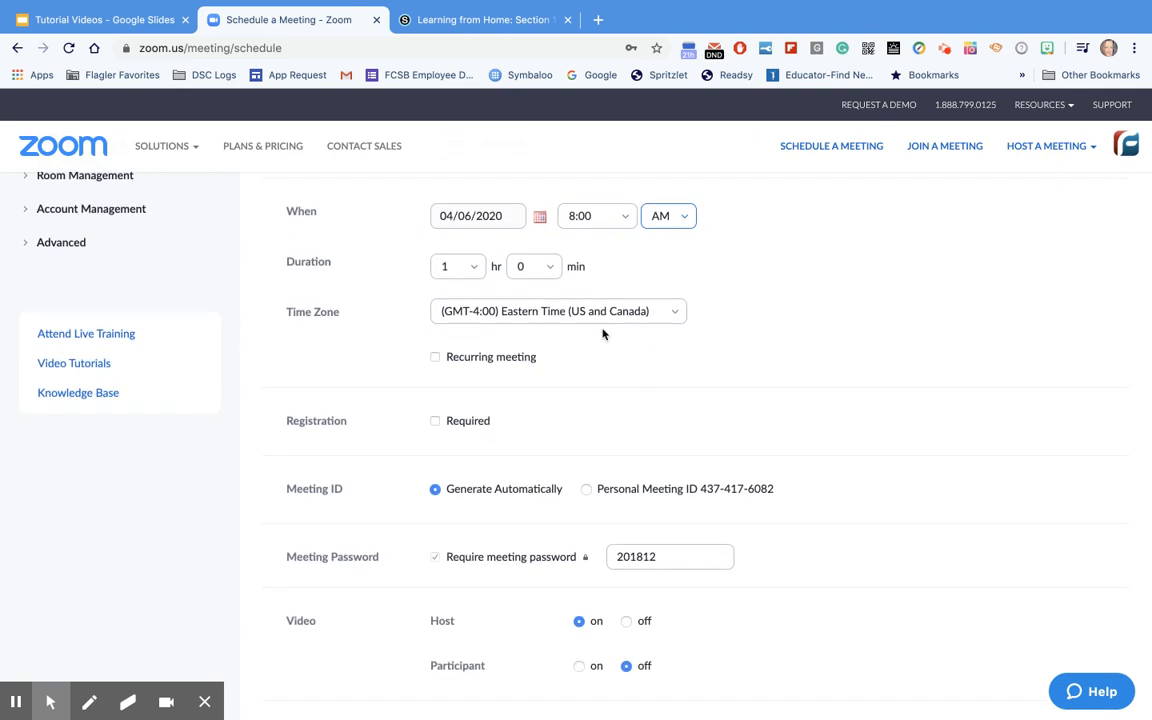
pyautogui.scroll(-2, 602, 334)
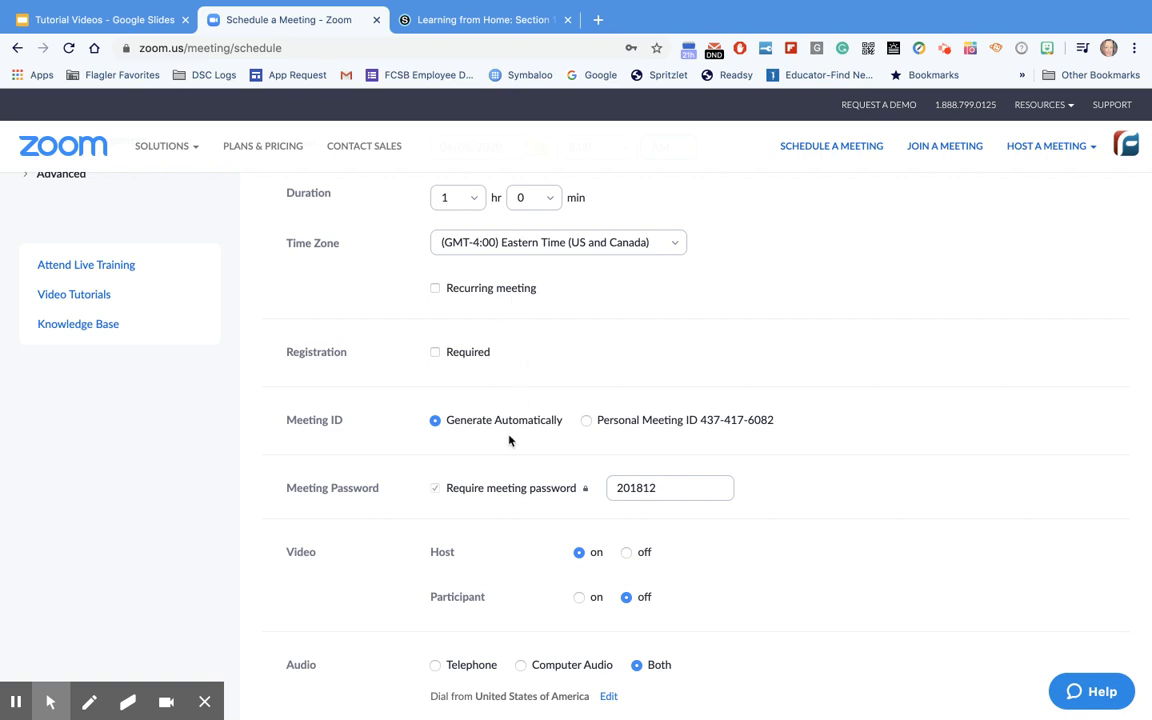
pyautogui.scroll(-2, 509, 440)
pyautogui.scroll(-1, 500, 420)
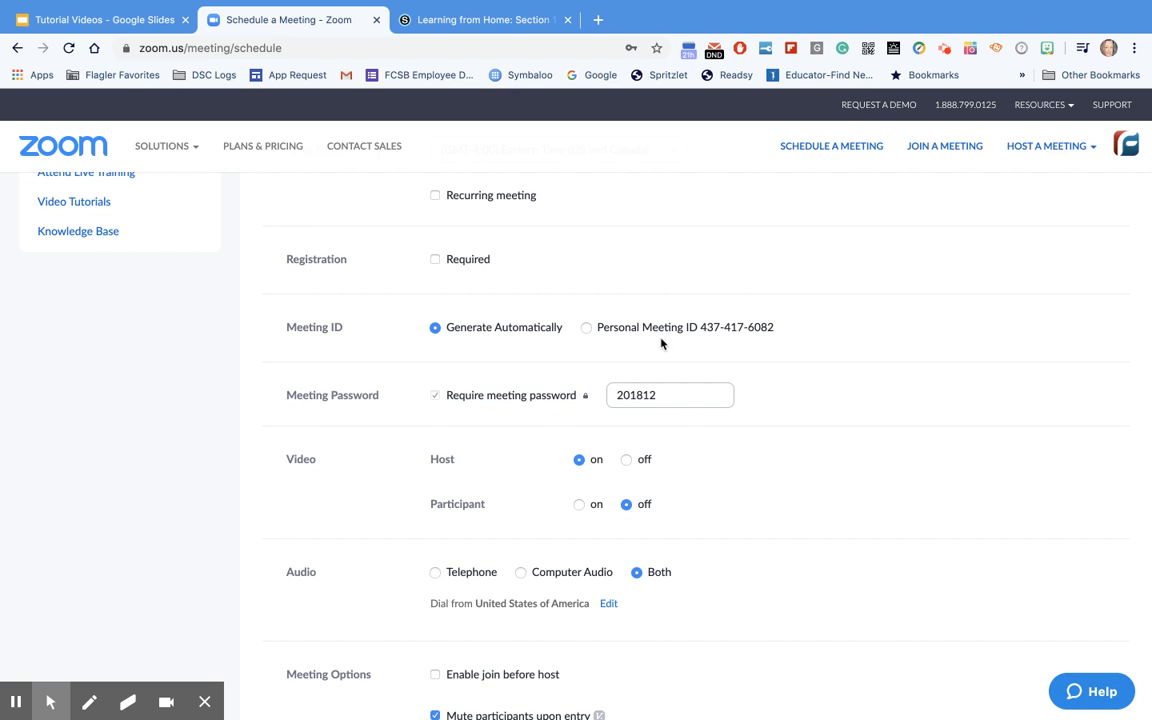
pyautogui.scroll(-2, 493, 417)
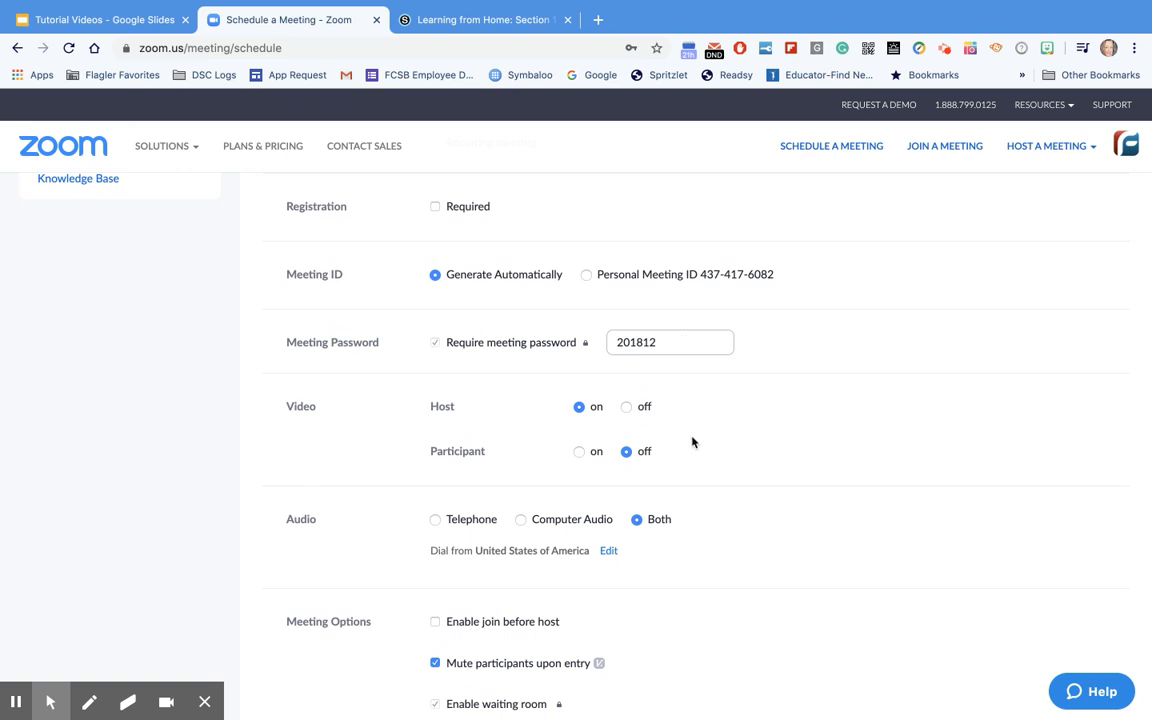
pyautogui.scroll(-3, 692, 440)
pyautogui.scroll(-1, 692, 440)
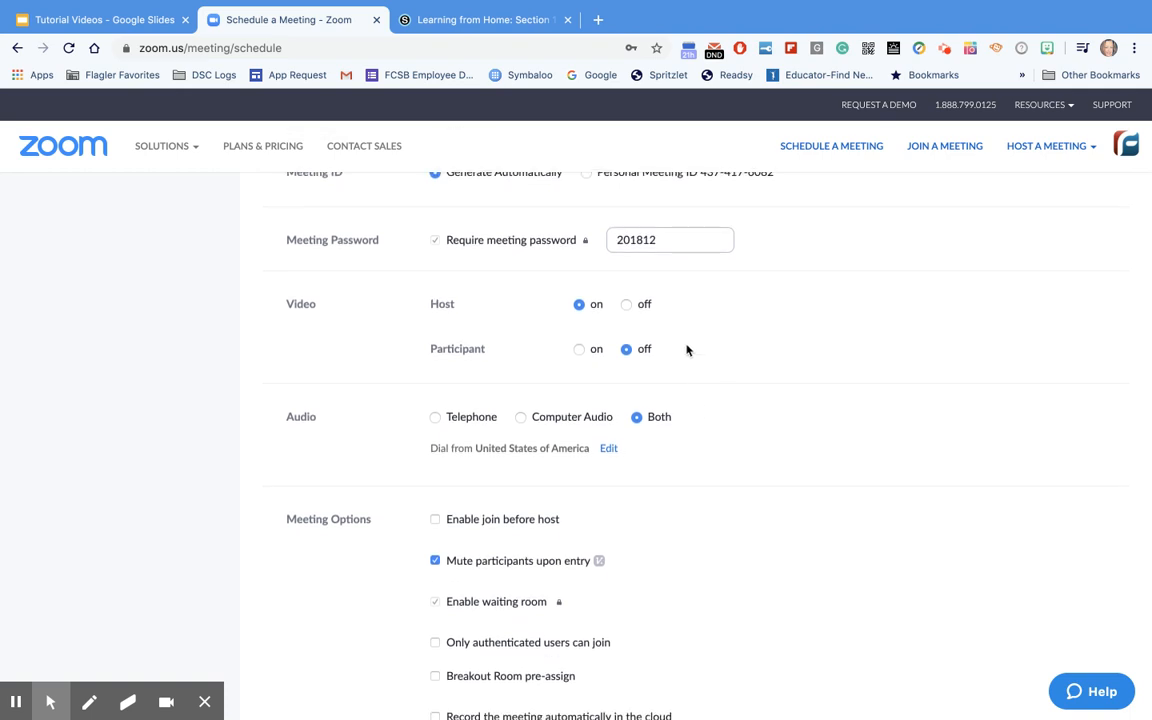
pyautogui.scroll(-5, 699, 445)
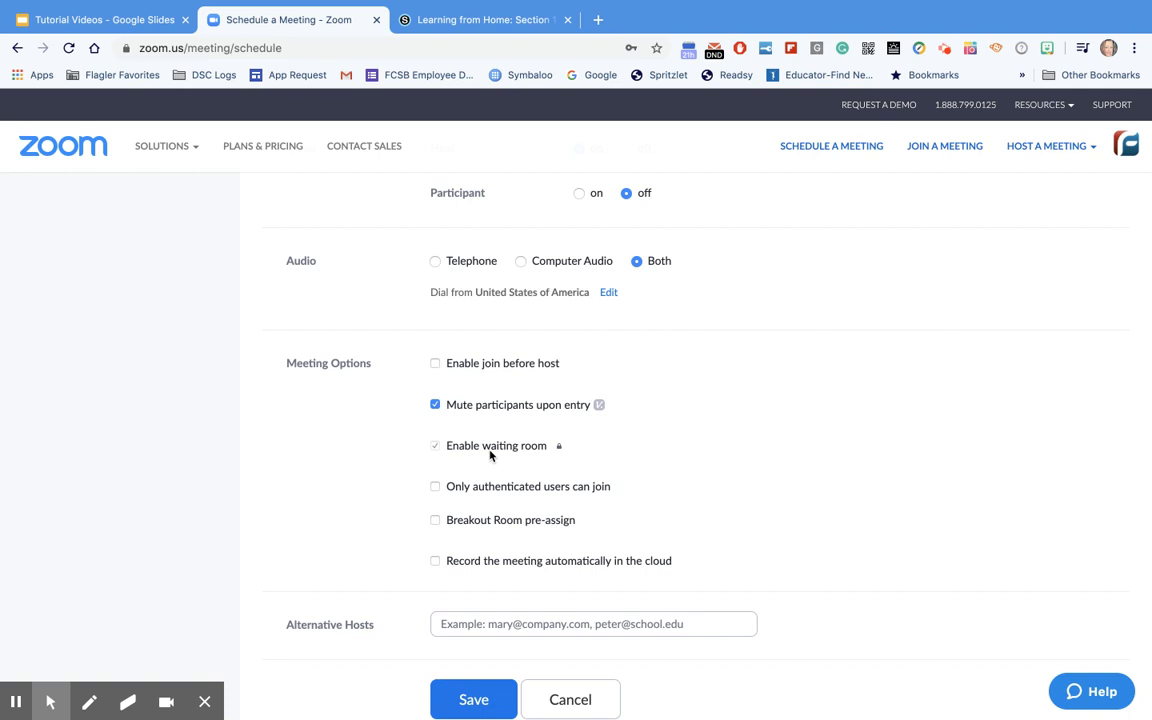
pyautogui.click(435, 487)
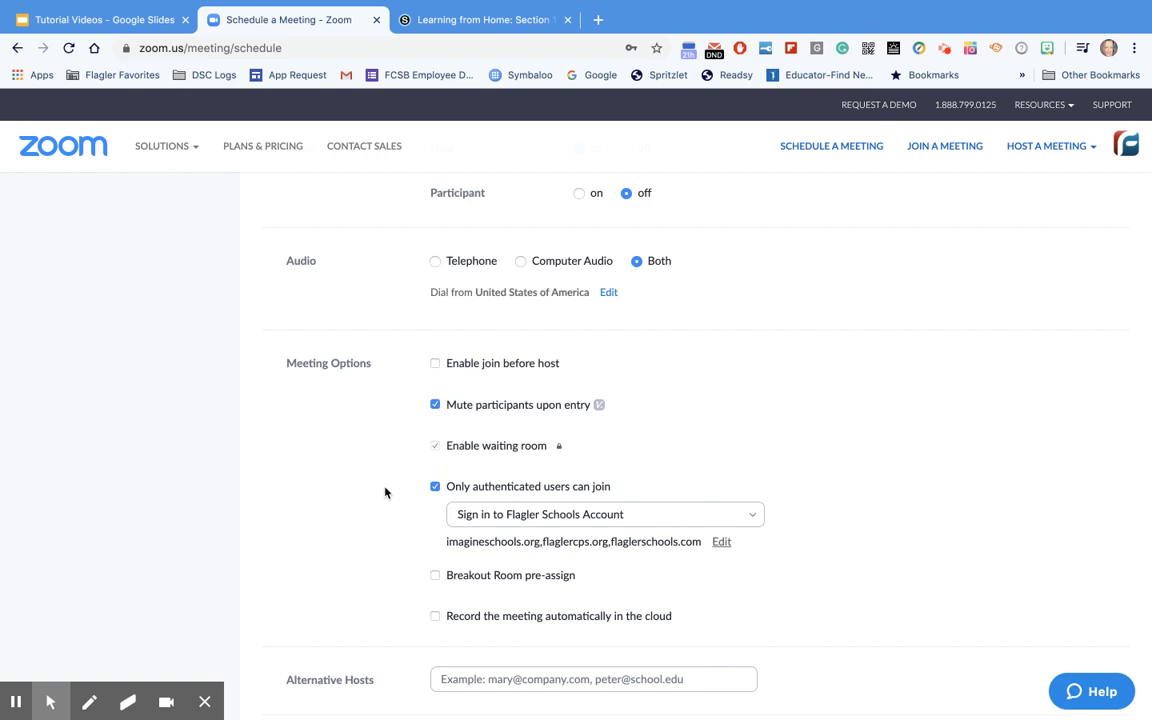
# Check the remaining meeting options and save the scheduled meeting
pyautogui.scroll(-3, 385, 492)
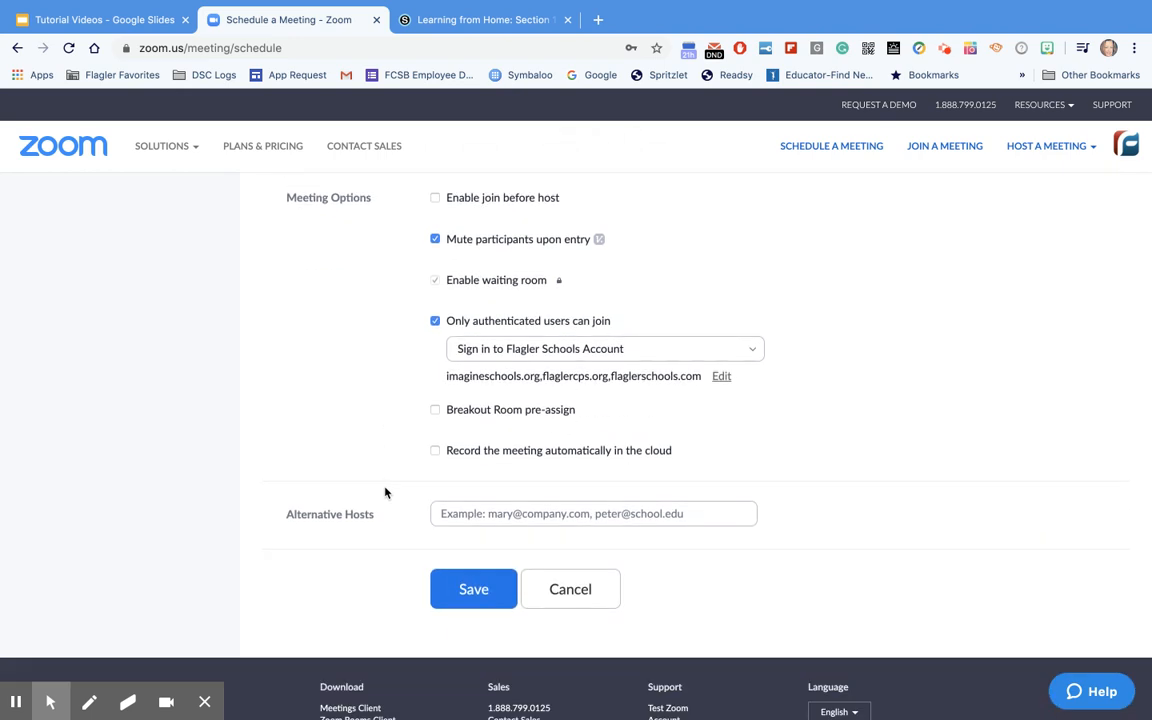
pyautogui.scroll(1, 385, 492)
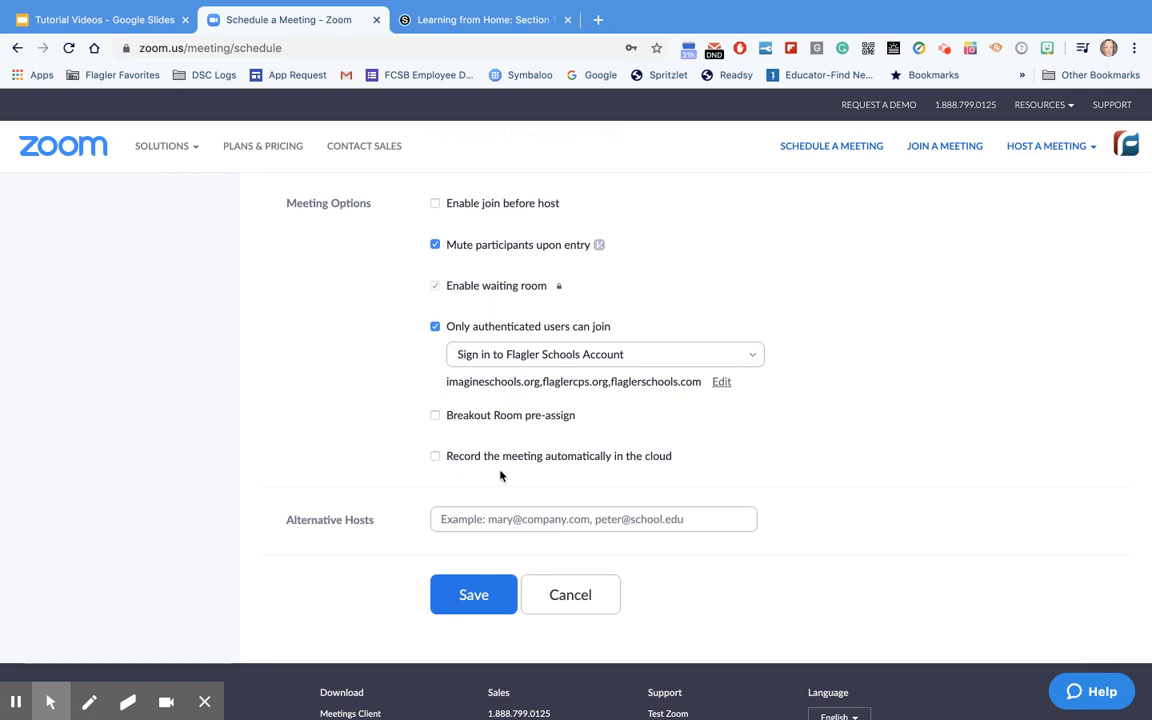
pyautogui.click(468, 596)
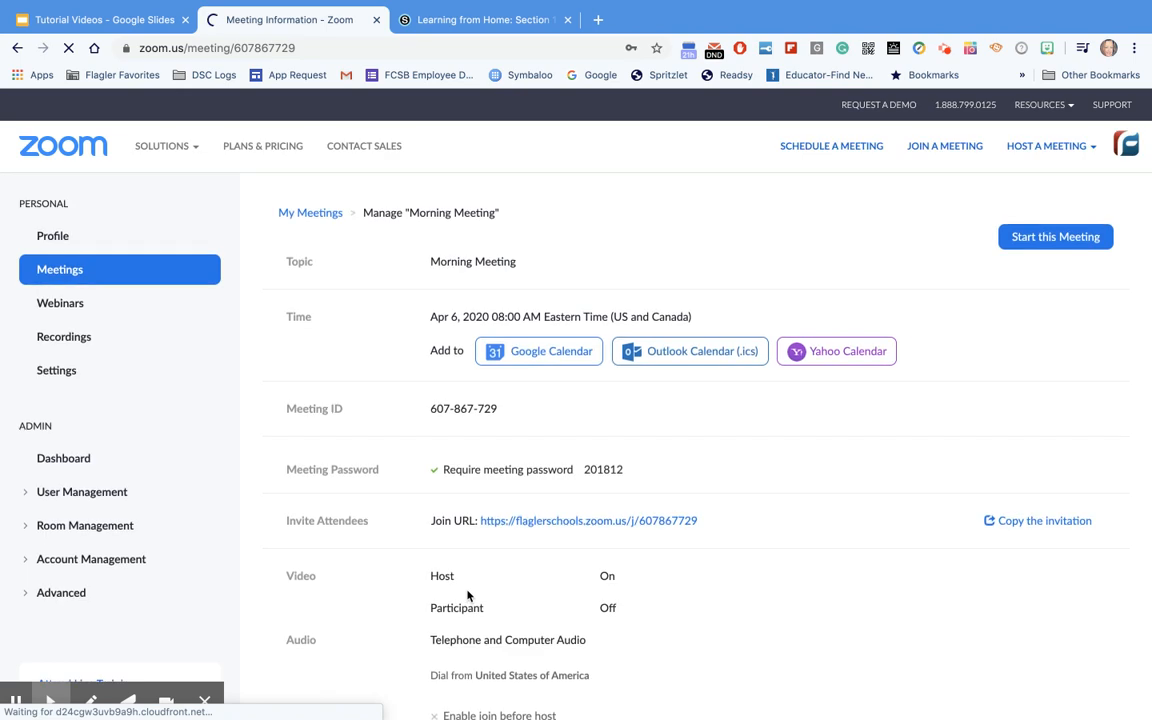
# Review the saved meeting's details and copy its meeting ID, meeting password and join URL rows
pyautogui.scroll(-2, 743, 533)
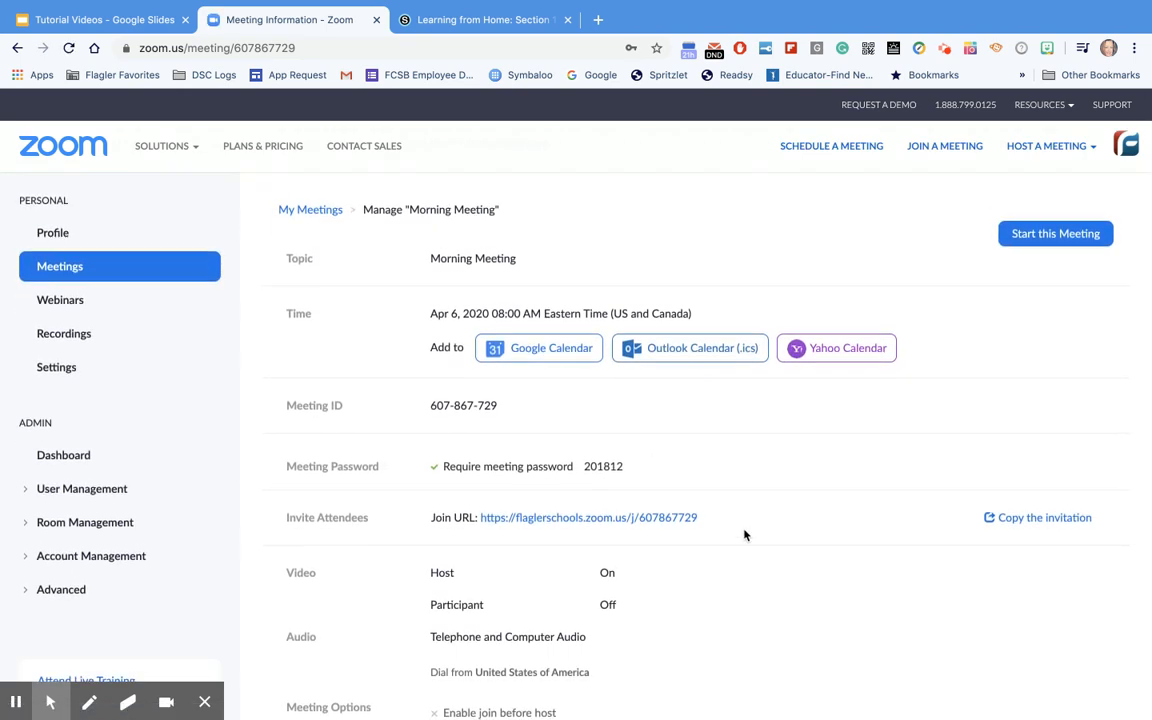
pyautogui.scroll(2, 743, 535)
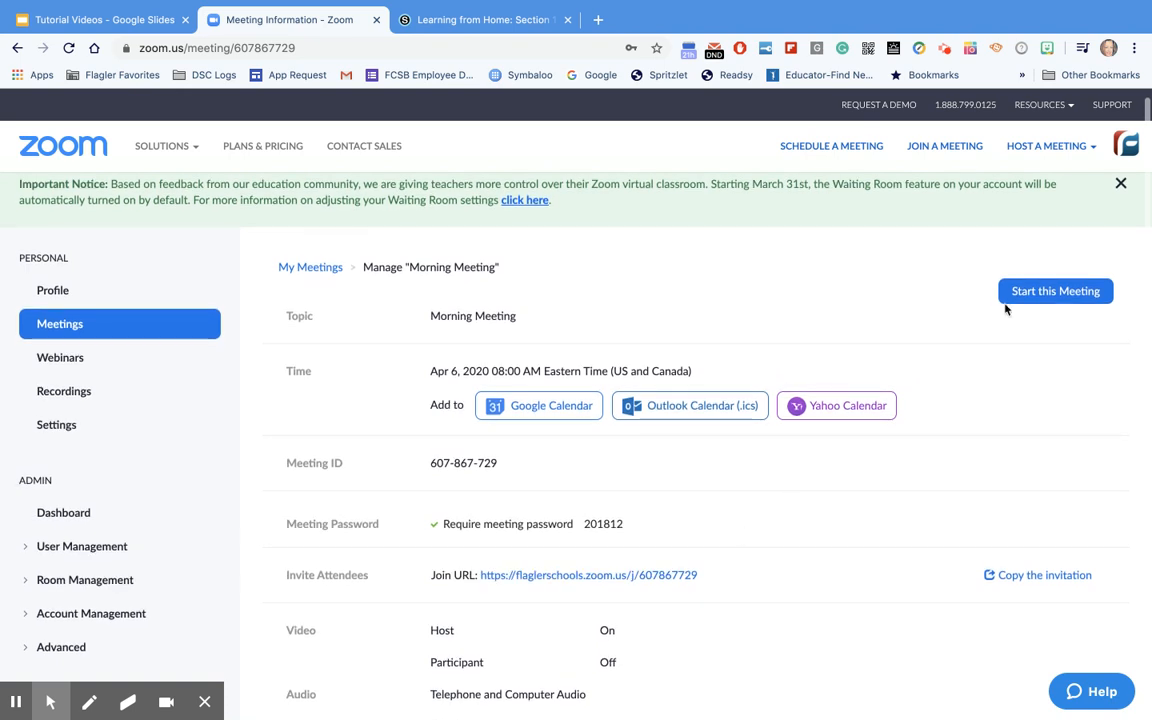
pyautogui.scroll(-5, 812, 566)
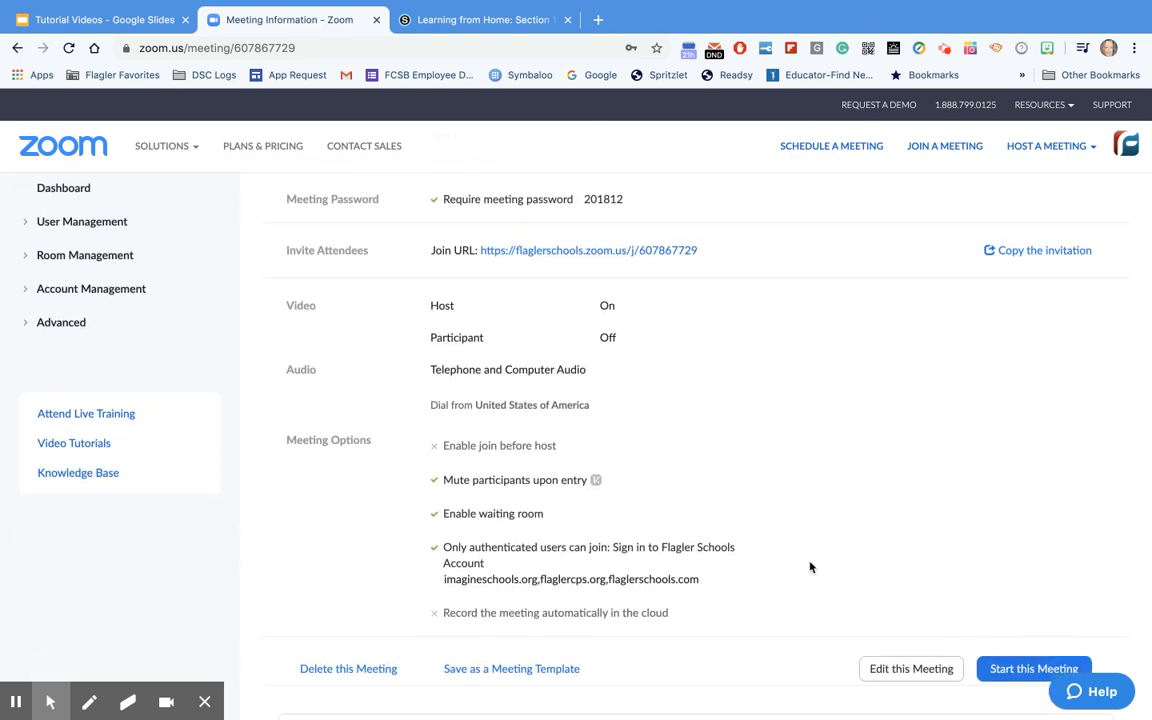
pyautogui.scroll(-2, 810, 567)
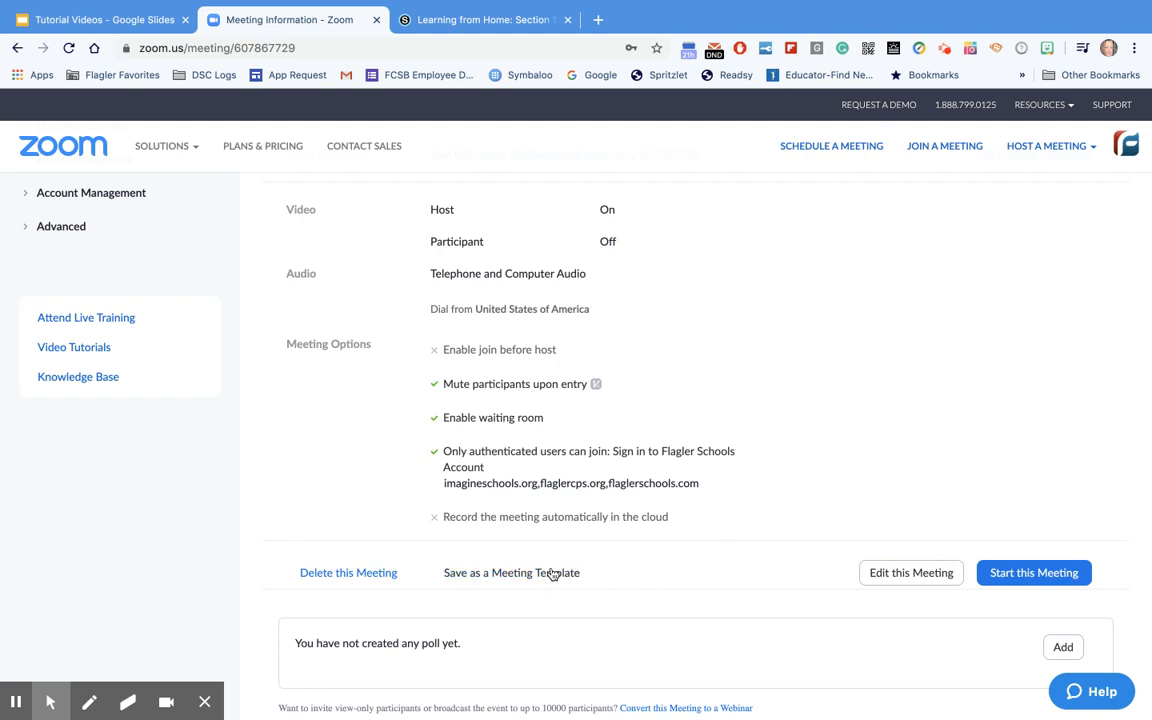
pyautogui.scroll(6, 763, 401)
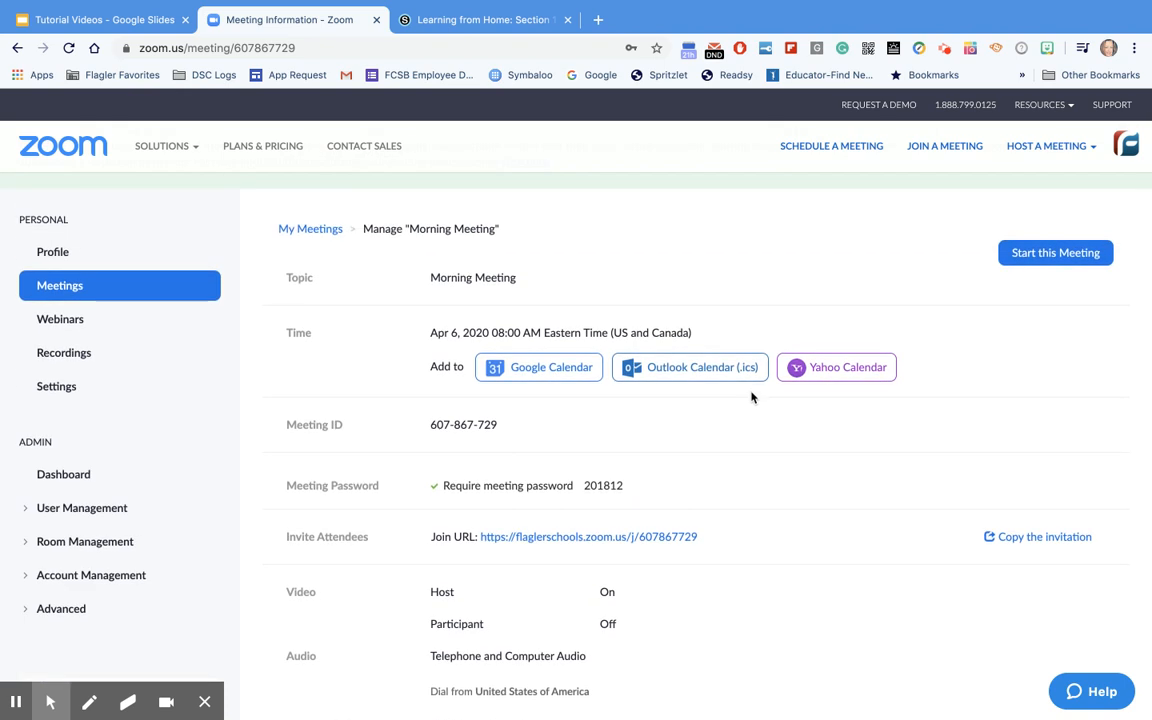
pyautogui.scroll(-1, 758, 400)
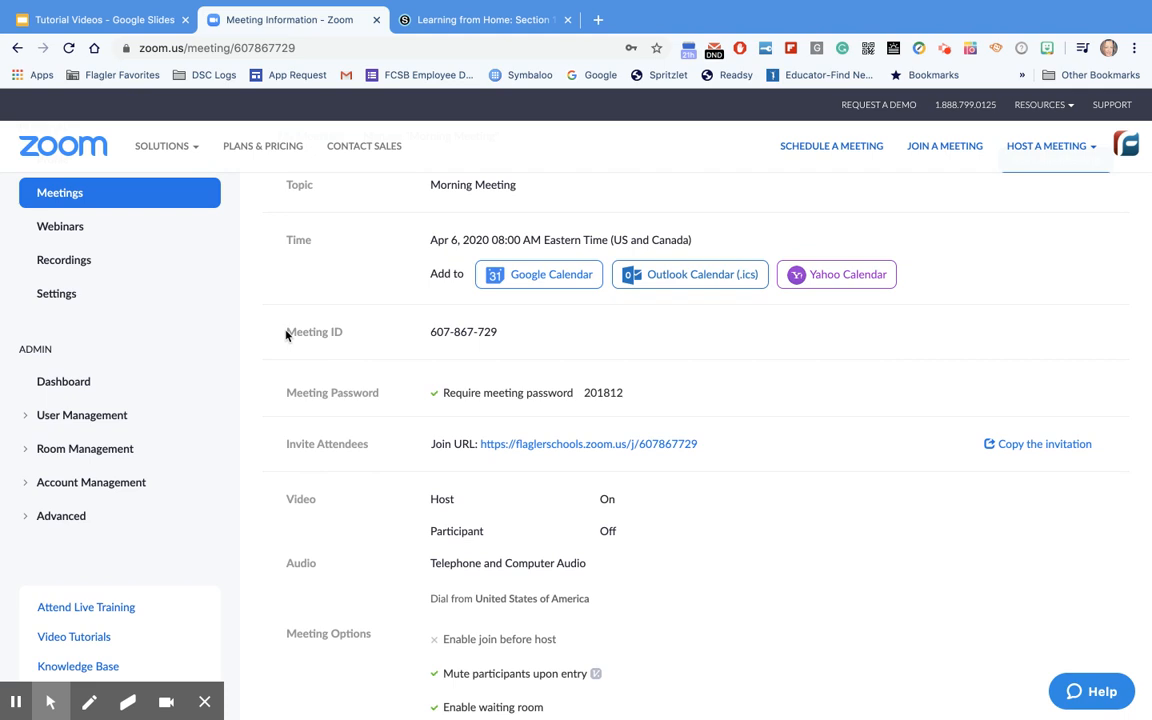
pyautogui.moveTo(285, 334); pyautogui.dragTo(707, 446)
pyautogui.hotkey('ctrl', 'c')
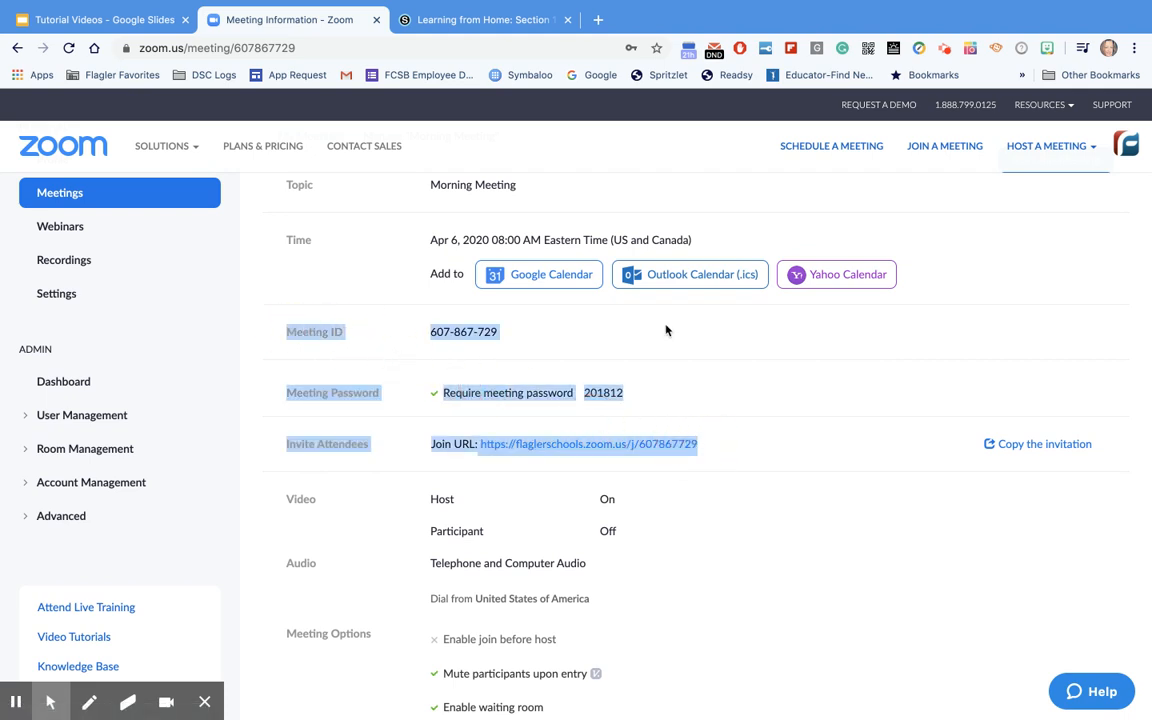
# Switch to the Schoology course Learning from Home: Section 1 and start a new page titled "Morning Meeting"
pyautogui.click(473, 25)
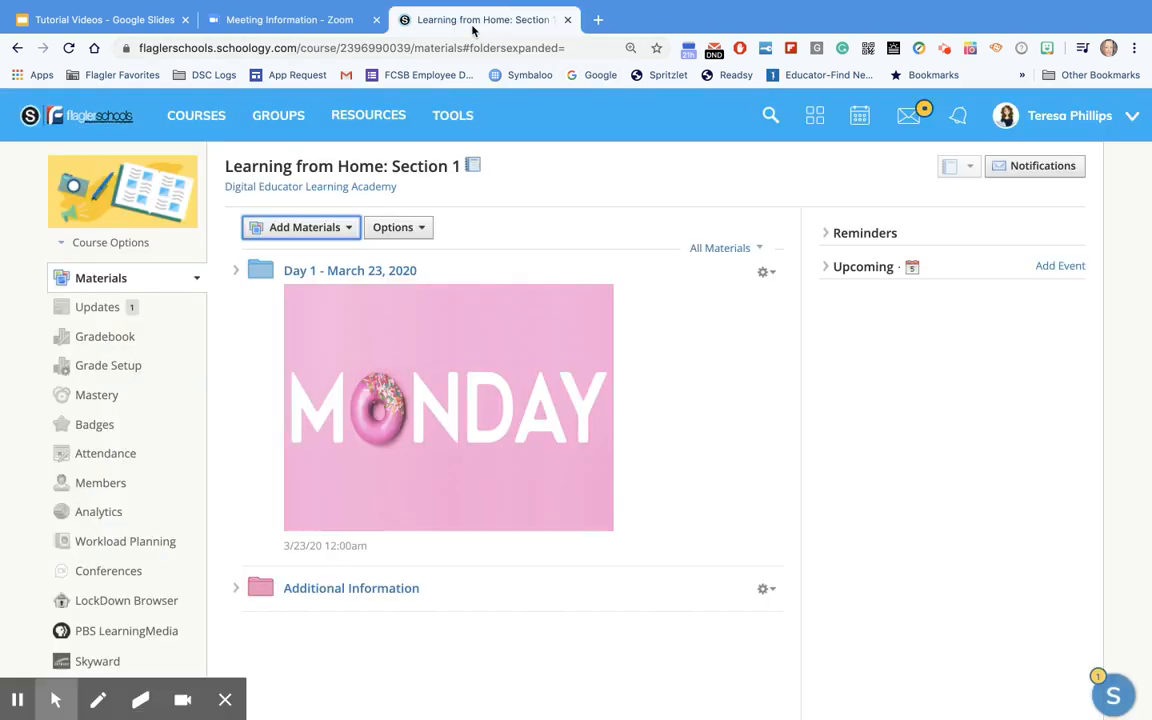
pyautogui.click(310, 228)
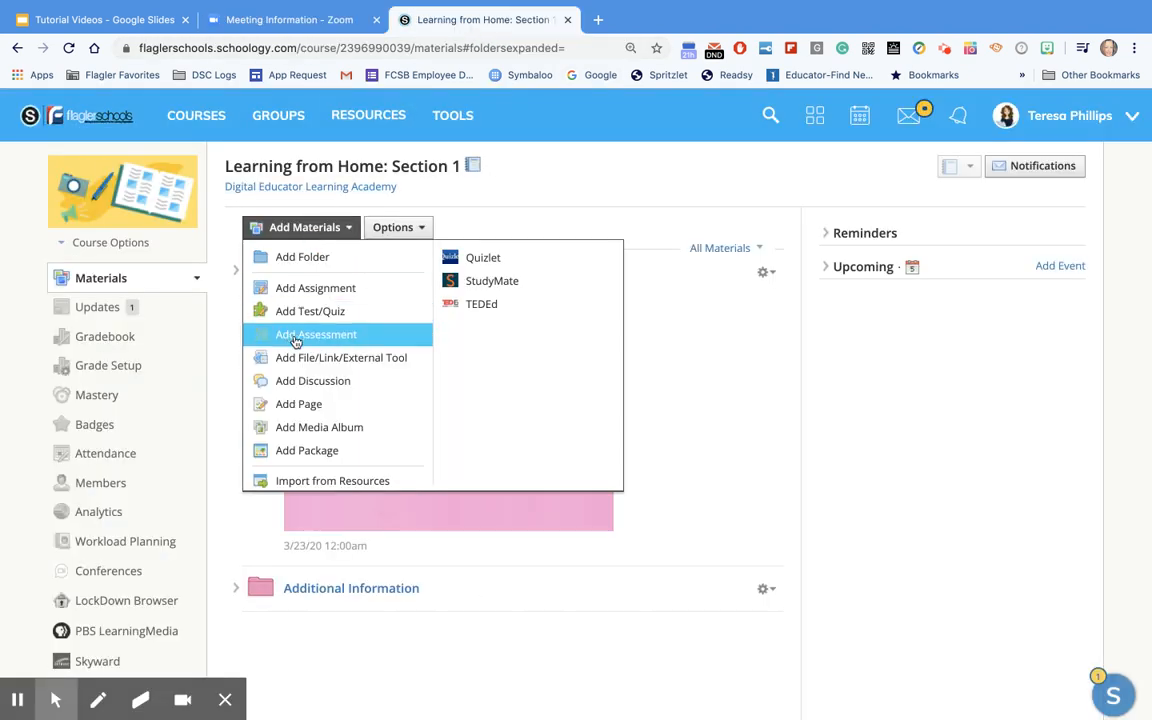
pyautogui.click(303, 404)
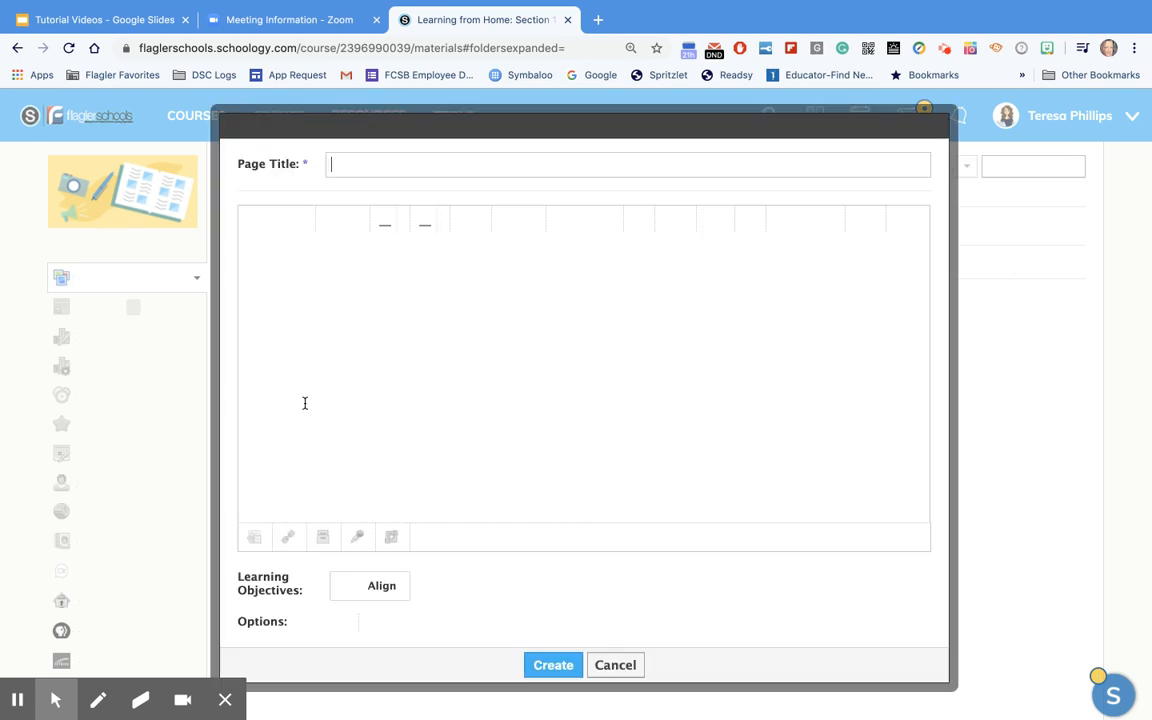
pyautogui.write('Morn')
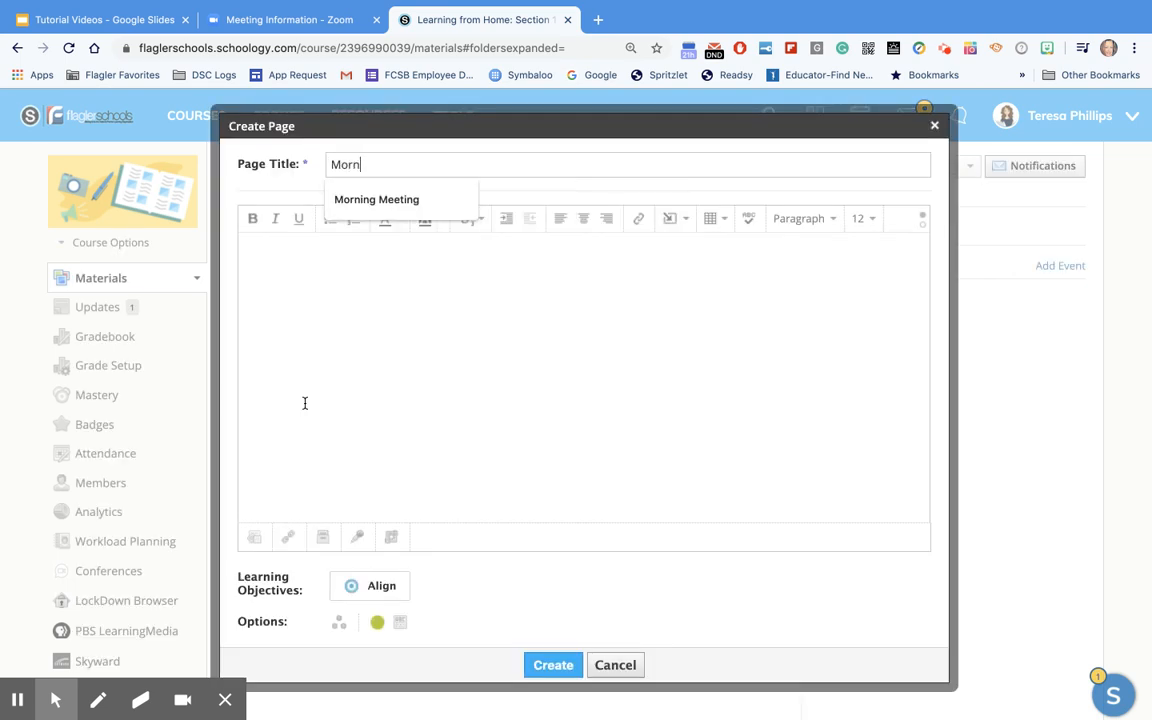
pyautogui.write('ing Meeting')
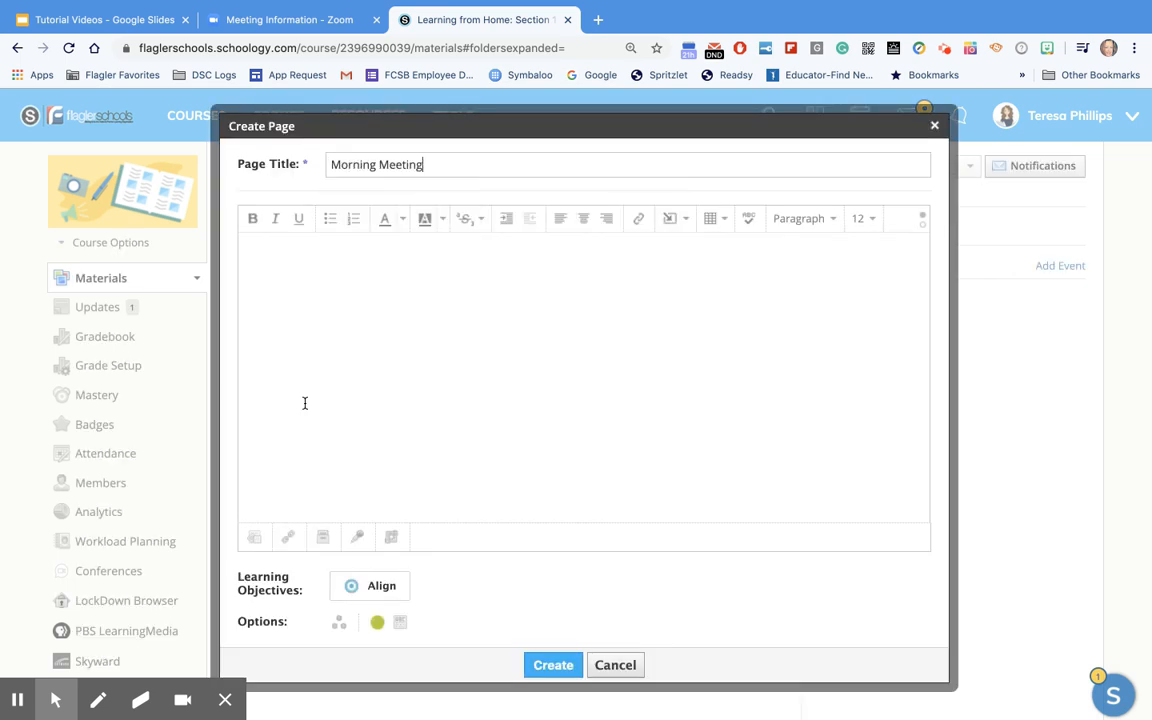
# Paste the copied meeting ID, meeting password and join URL into the page body and create the page
pyautogui.click(325, 273)
pyautogui.hotkey('ctrl', 'v')
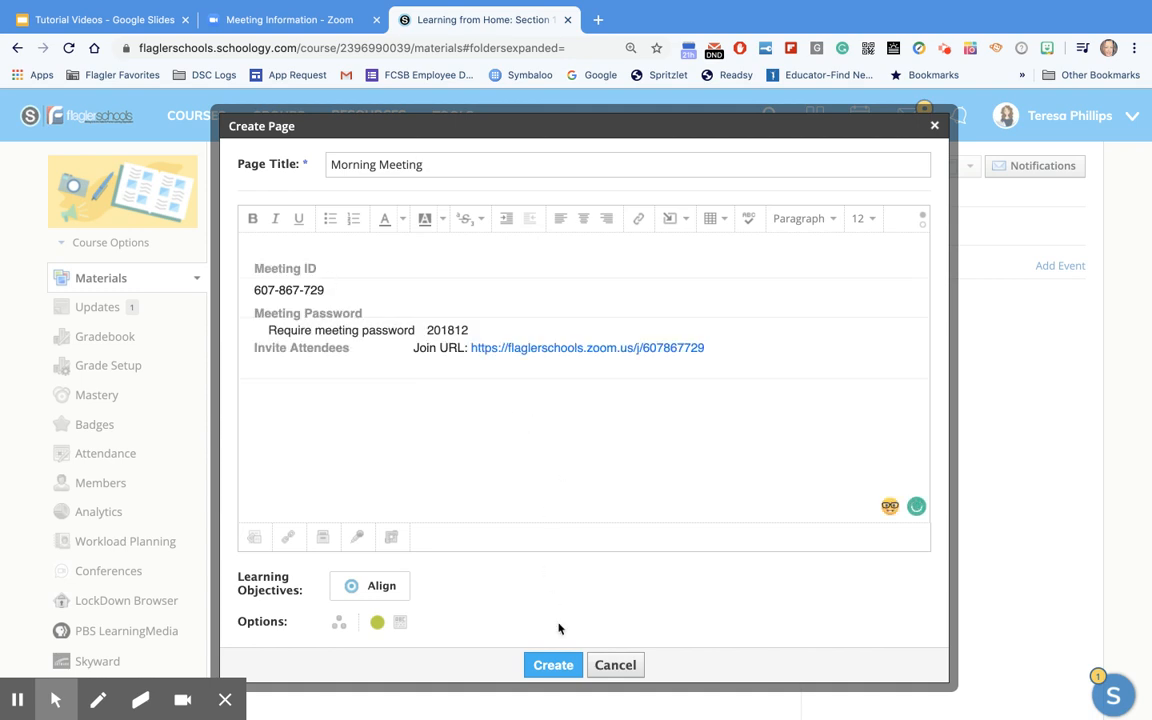
pyautogui.click(553, 665)
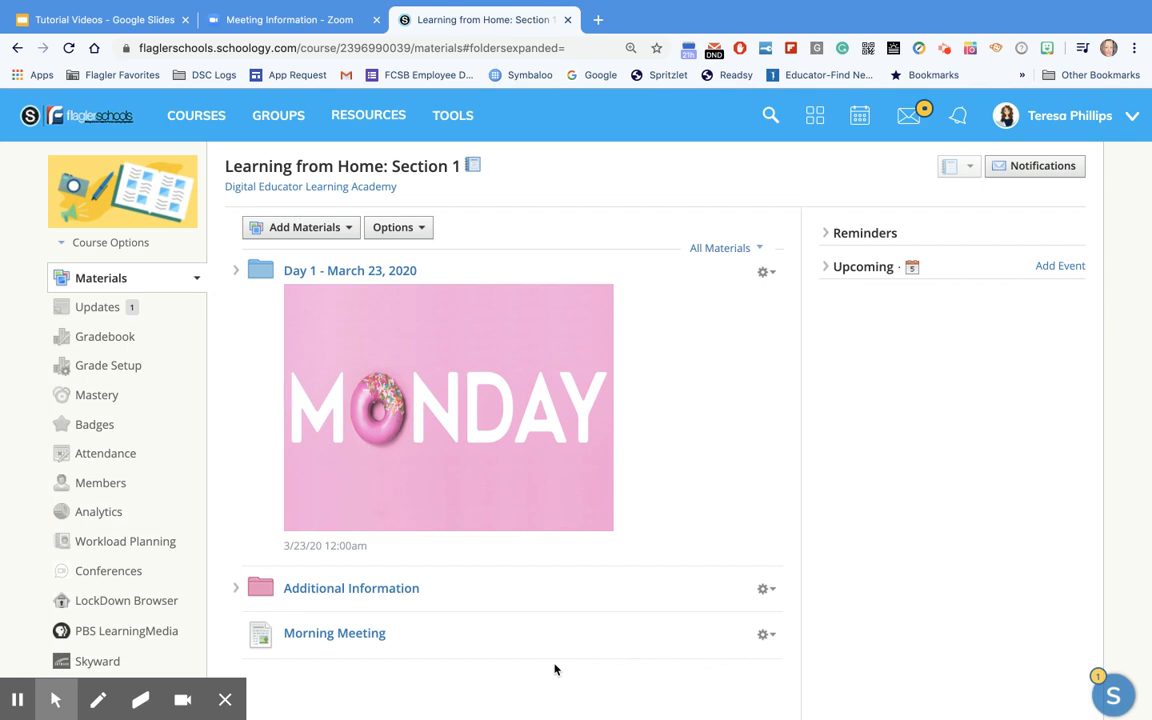
# Start adding an external tool to the course materials and choose Zoom as the tool provider
pyautogui.click(326, 229)
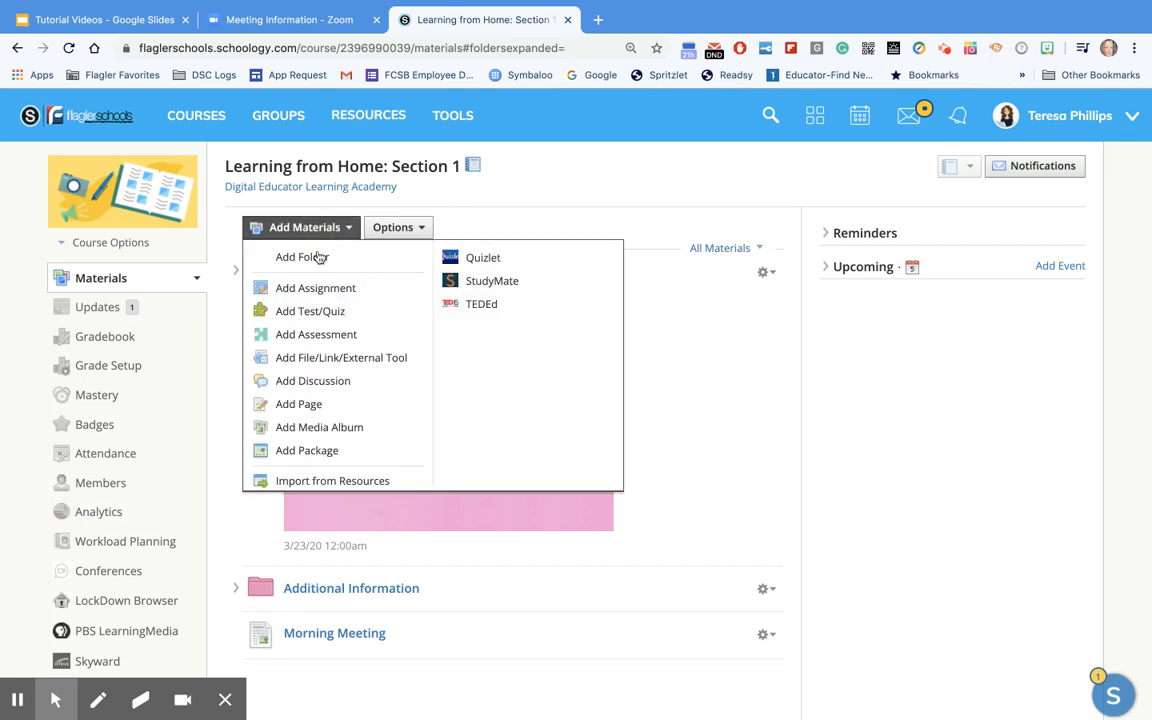
pyautogui.click(323, 360)
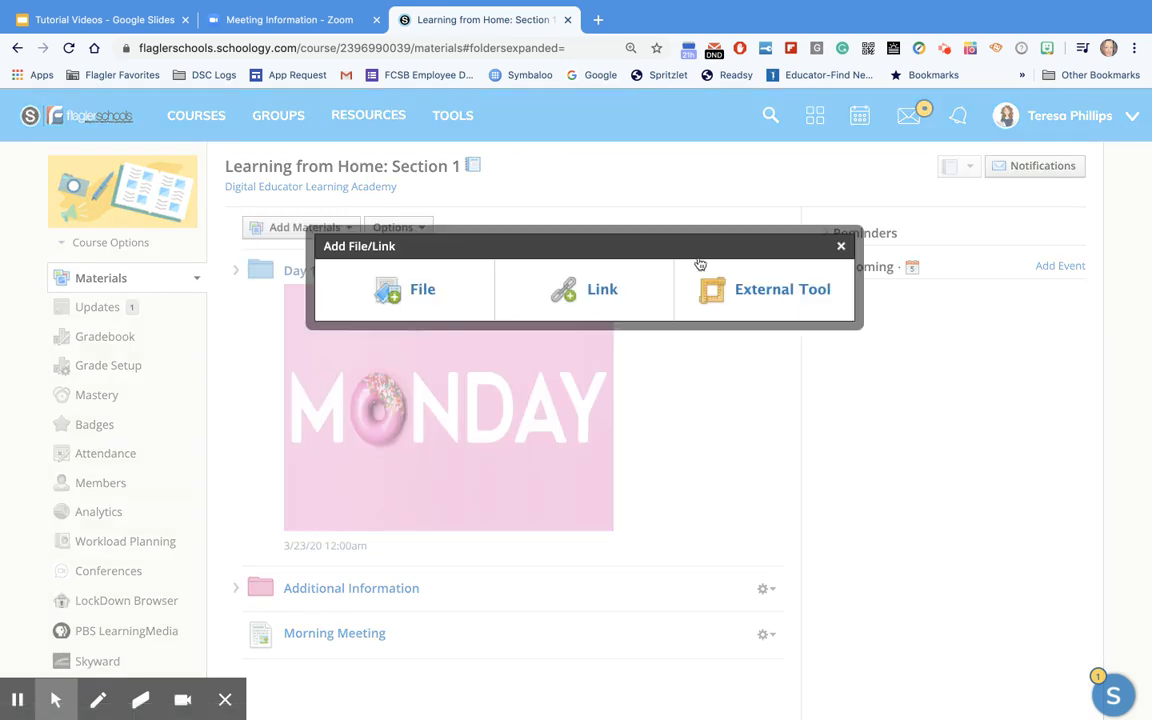
pyautogui.click(772, 292)
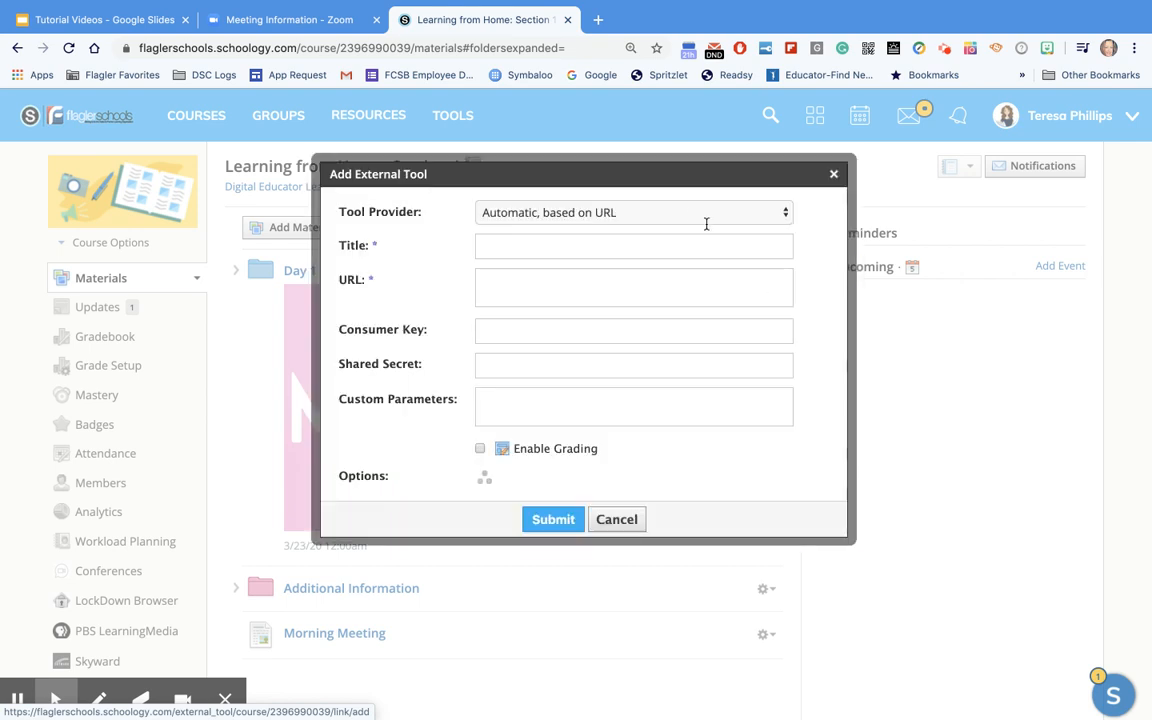
pyautogui.click(690, 214)
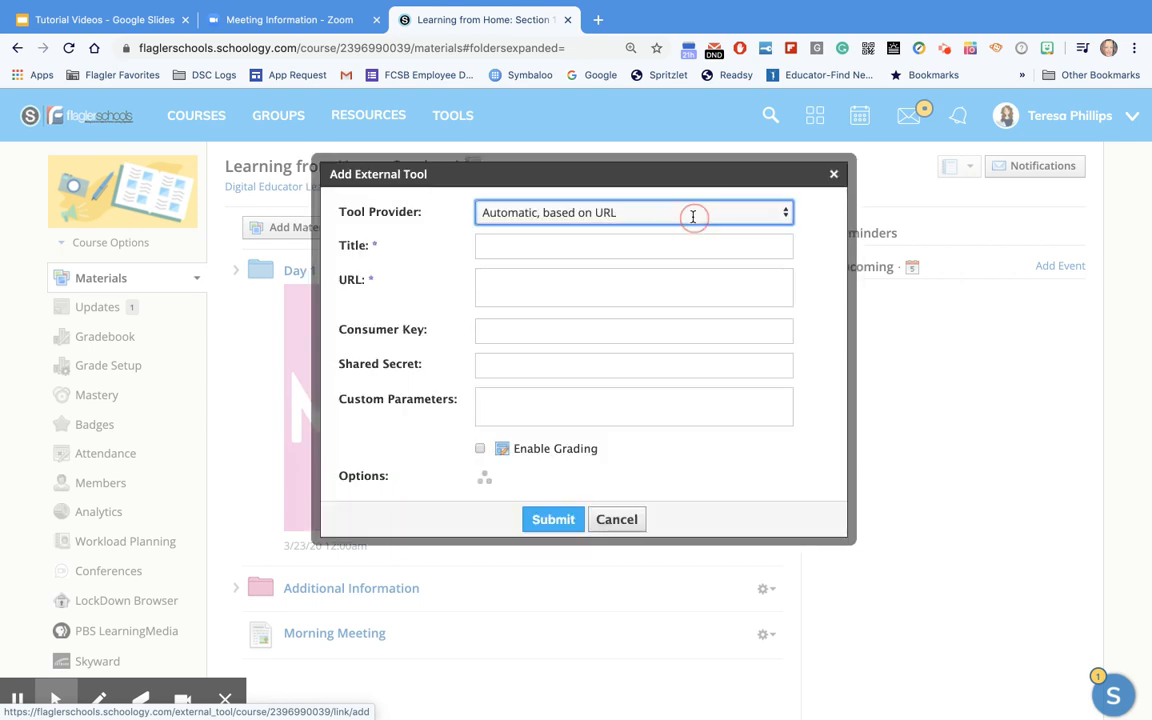
pyautogui.click(786, 214)
pyautogui.click(786, 216)
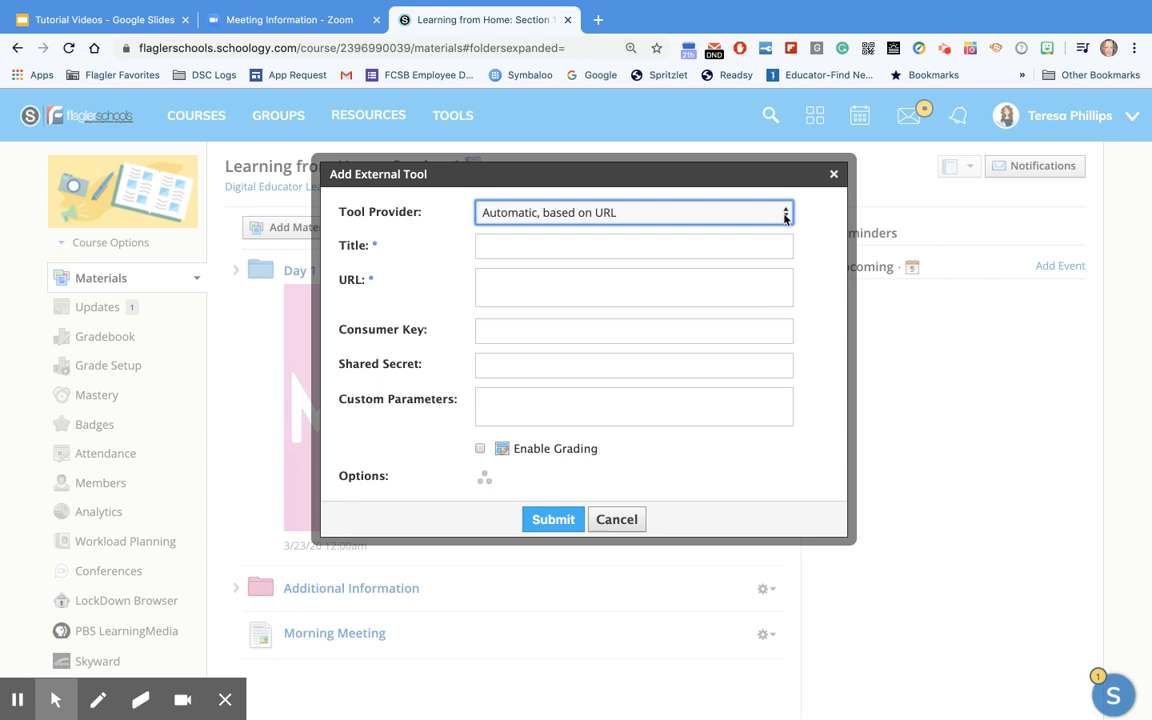
pyautogui.click(786, 217)
pyautogui.click(640, 334)
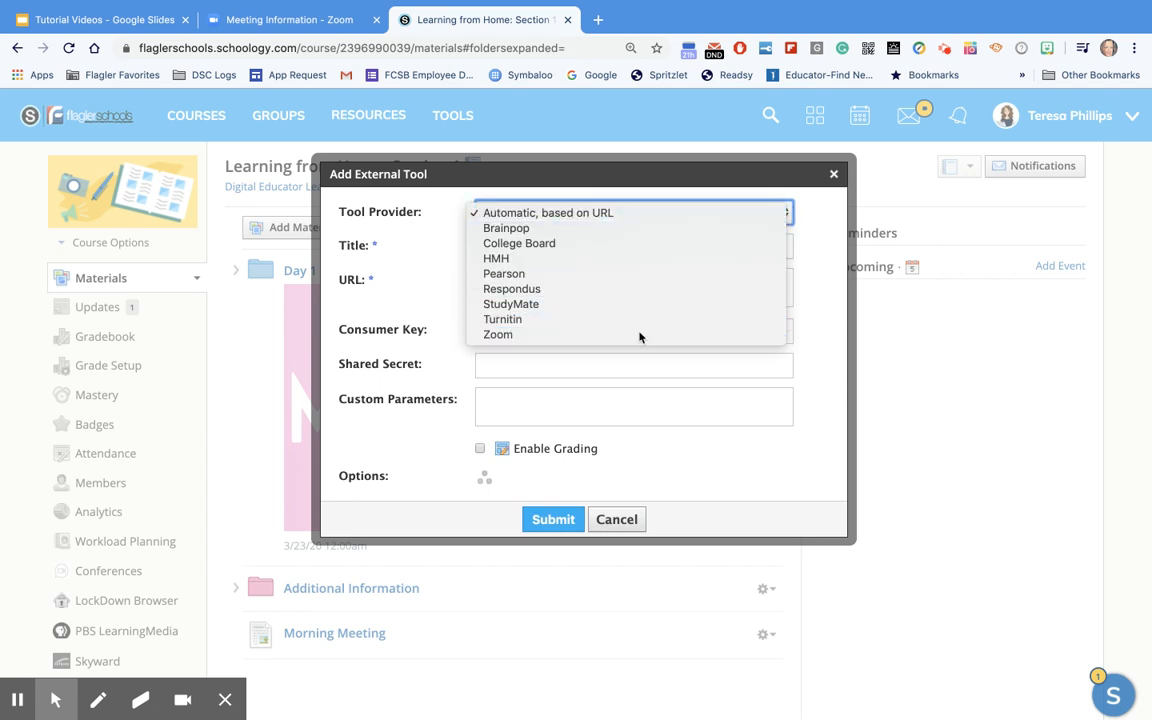
# Title the external tool "Zoom Meetings" and submit it to the course
pyautogui.click(576, 249)
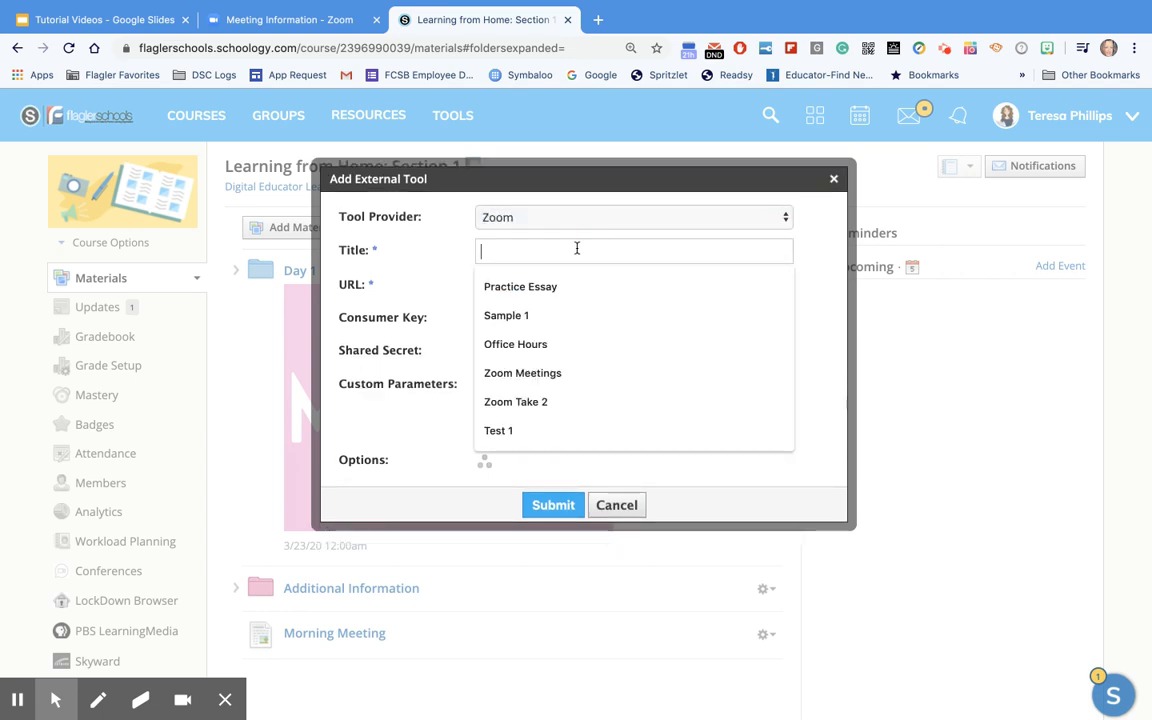
pyautogui.write('Zoom Meetings')
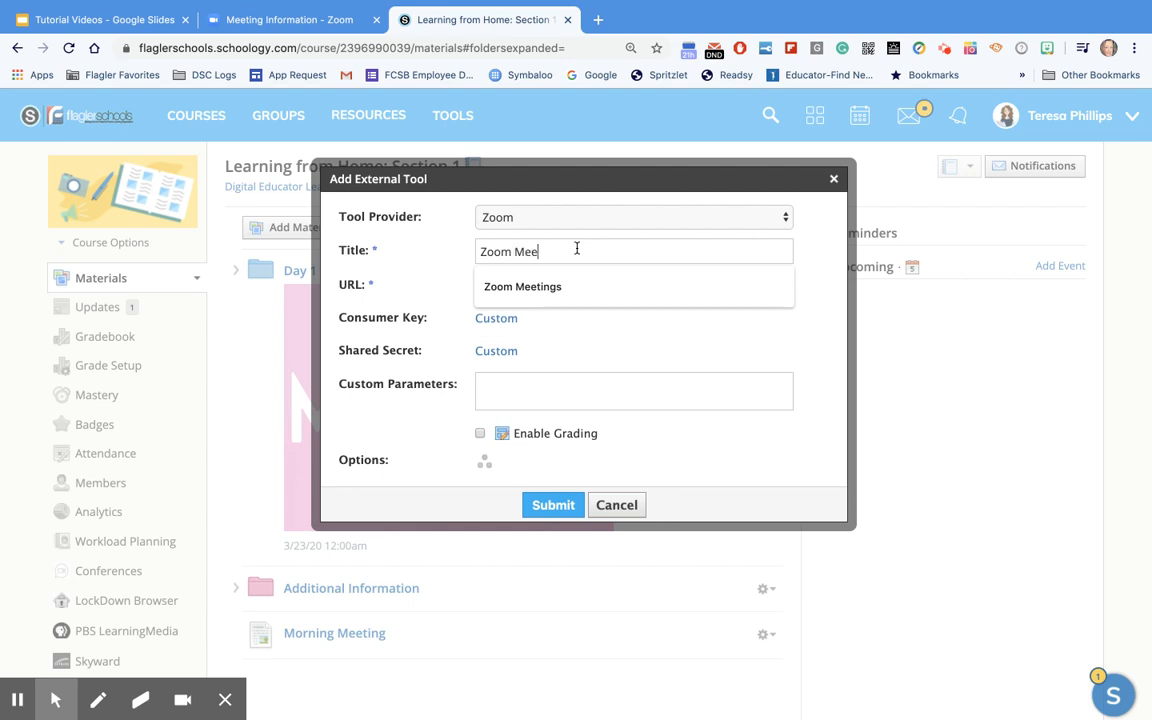
pyautogui.click(553, 505)
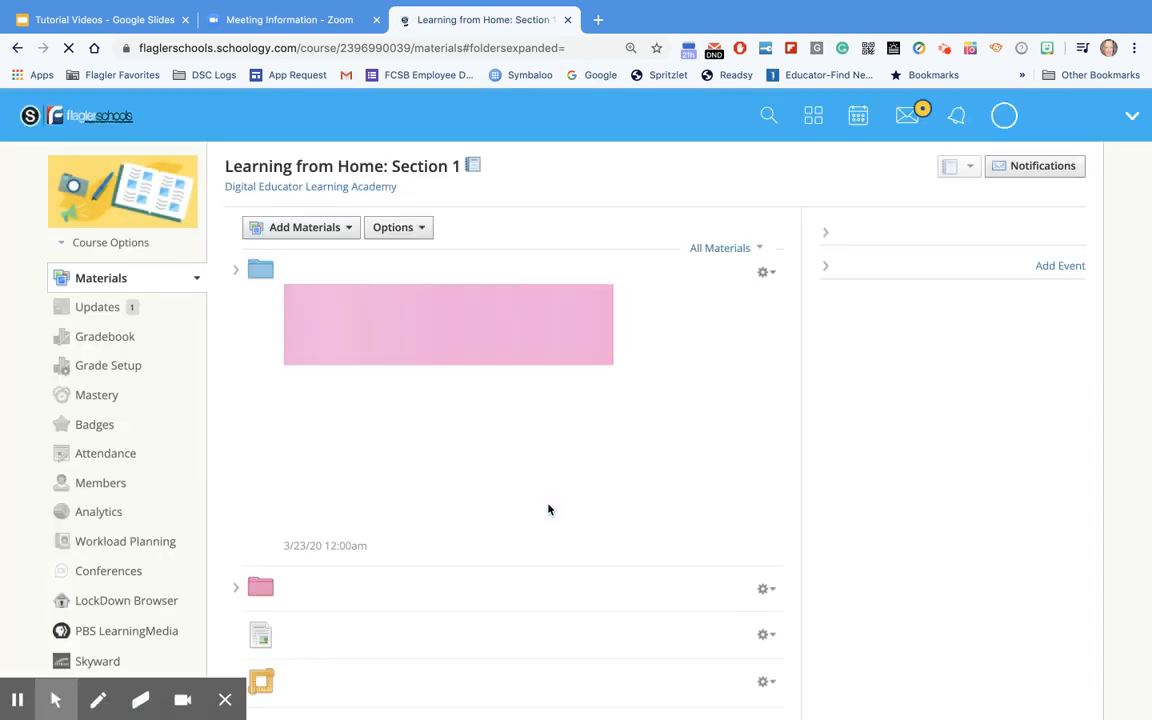
# Open the Zoom Meetings tool from the course materials and start scheduling a new meeting with the topic "Wrap Up"
pyautogui.scroll(-3, 548, 510)
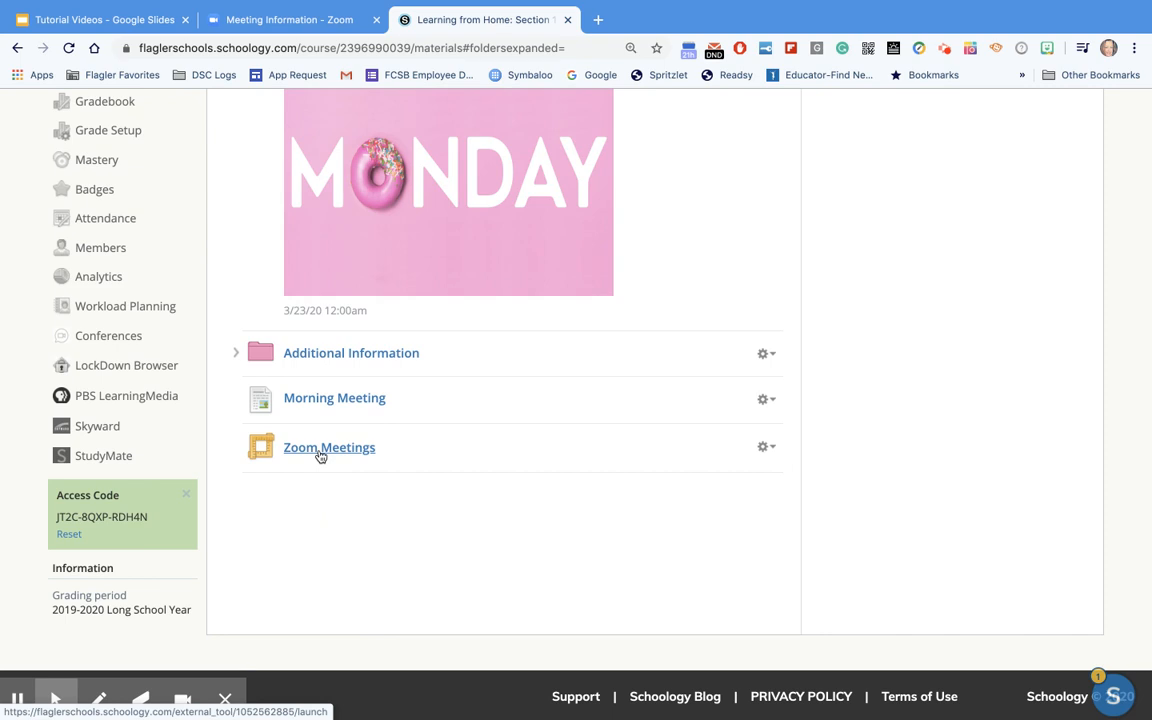
pyautogui.click(320, 456)
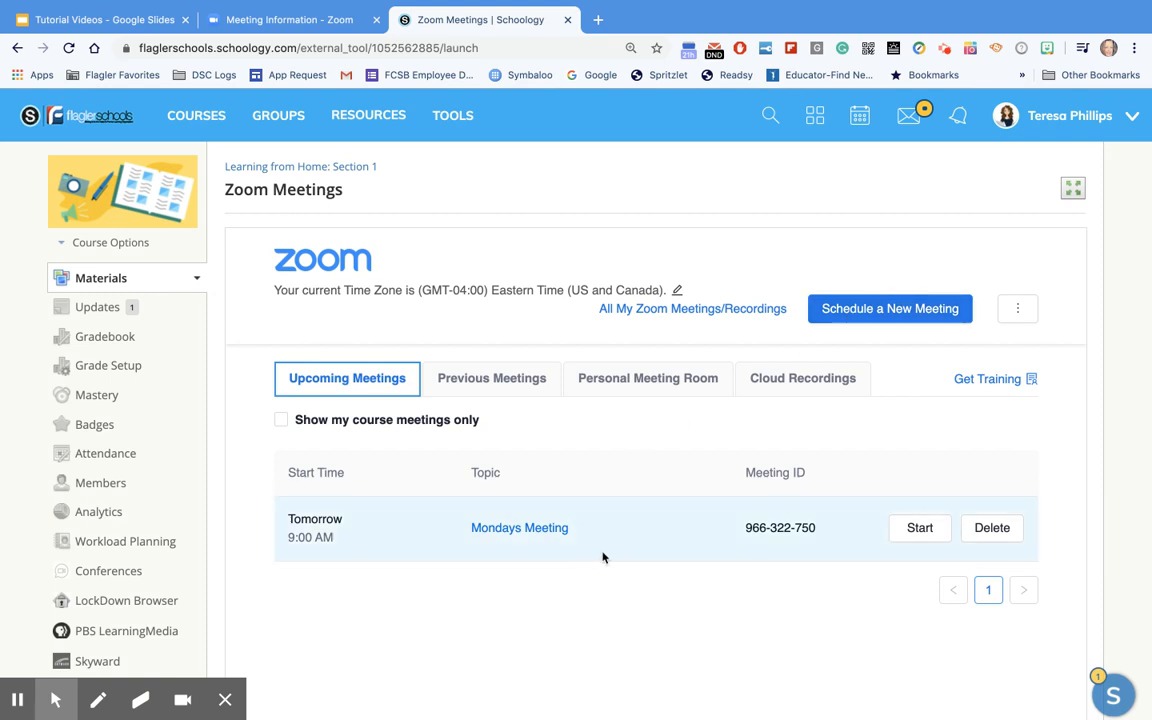
pyautogui.click(864, 310)
pyautogui.click(660, 404)
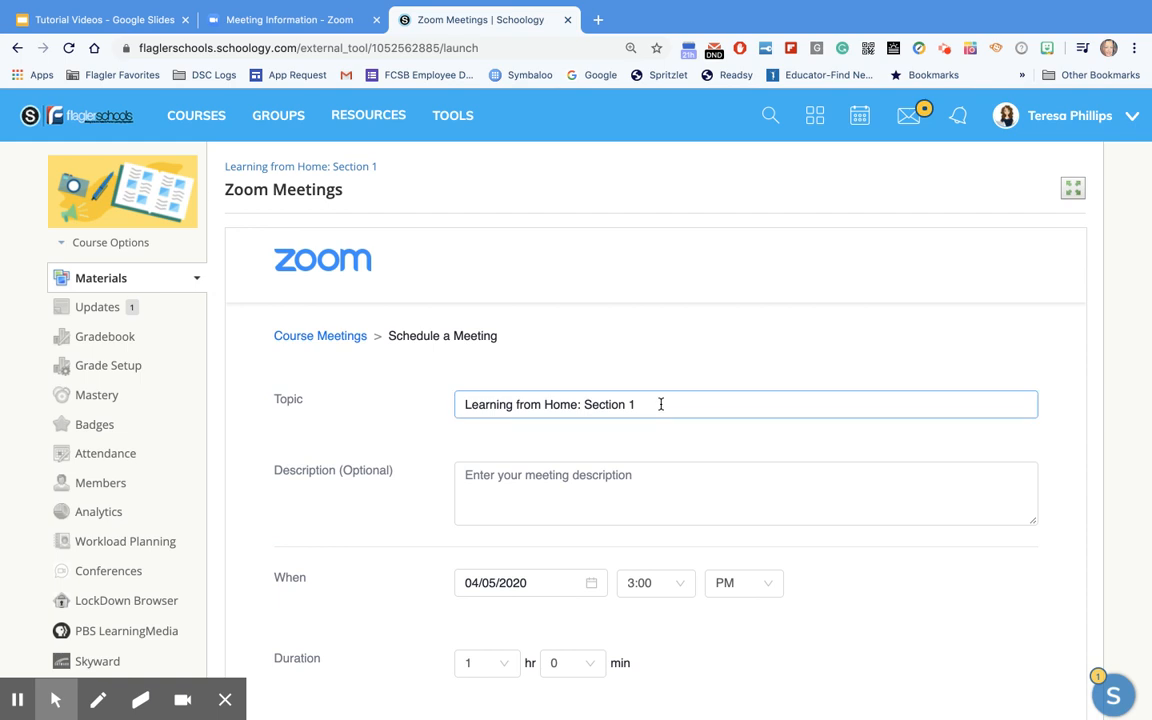
pyautogui.moveTo(662, 404); pyautogui.dragTo(462, 406)
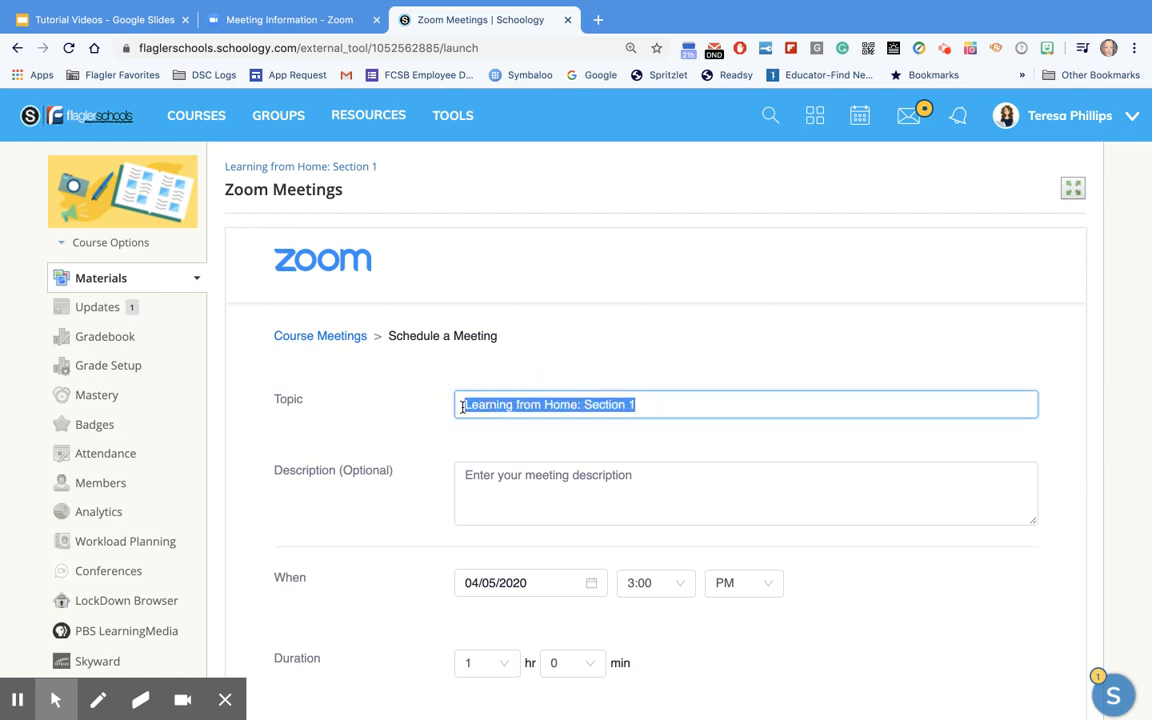
pyautogui.write('Wrap Up')
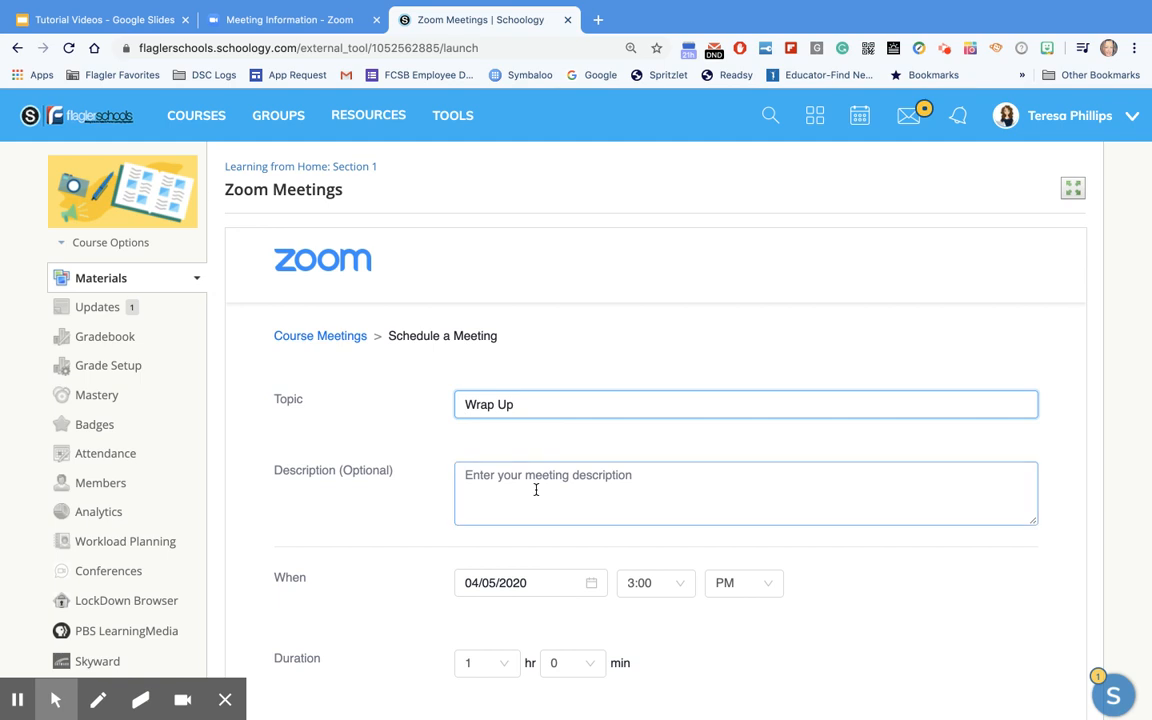
# Set the Wrap Up meeting's date to 04/08/2020
pyautogui.scroll(-3, 535, 488)
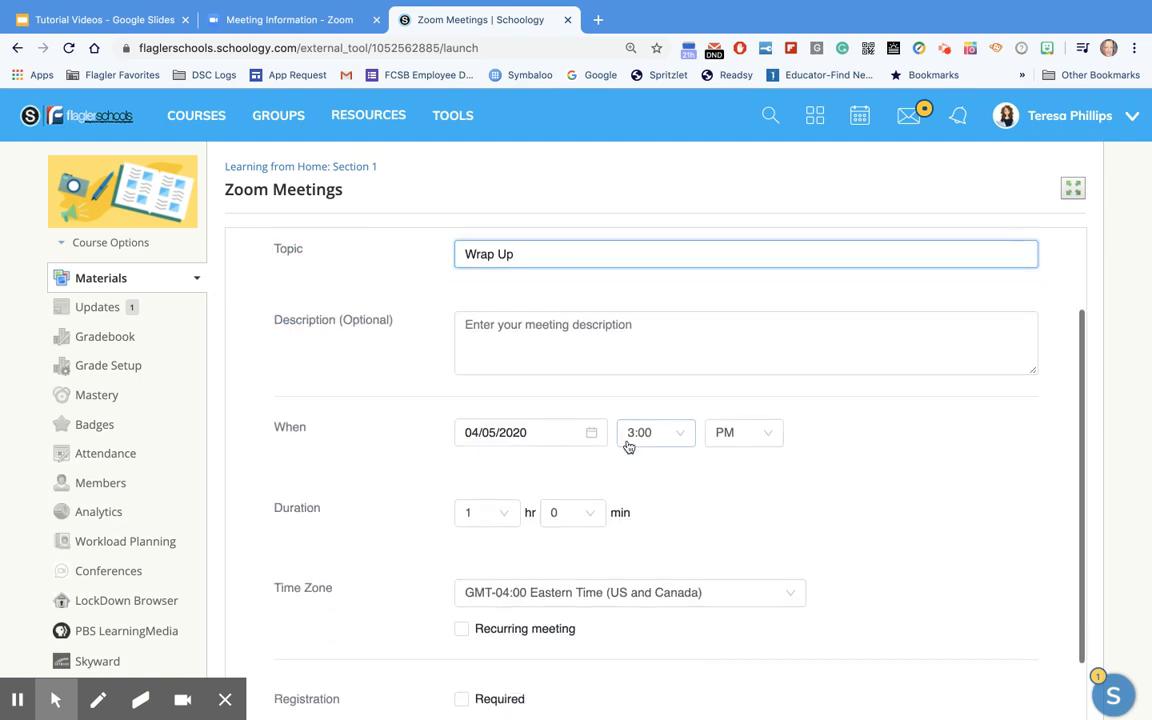
pyautogui.click(593, 432)
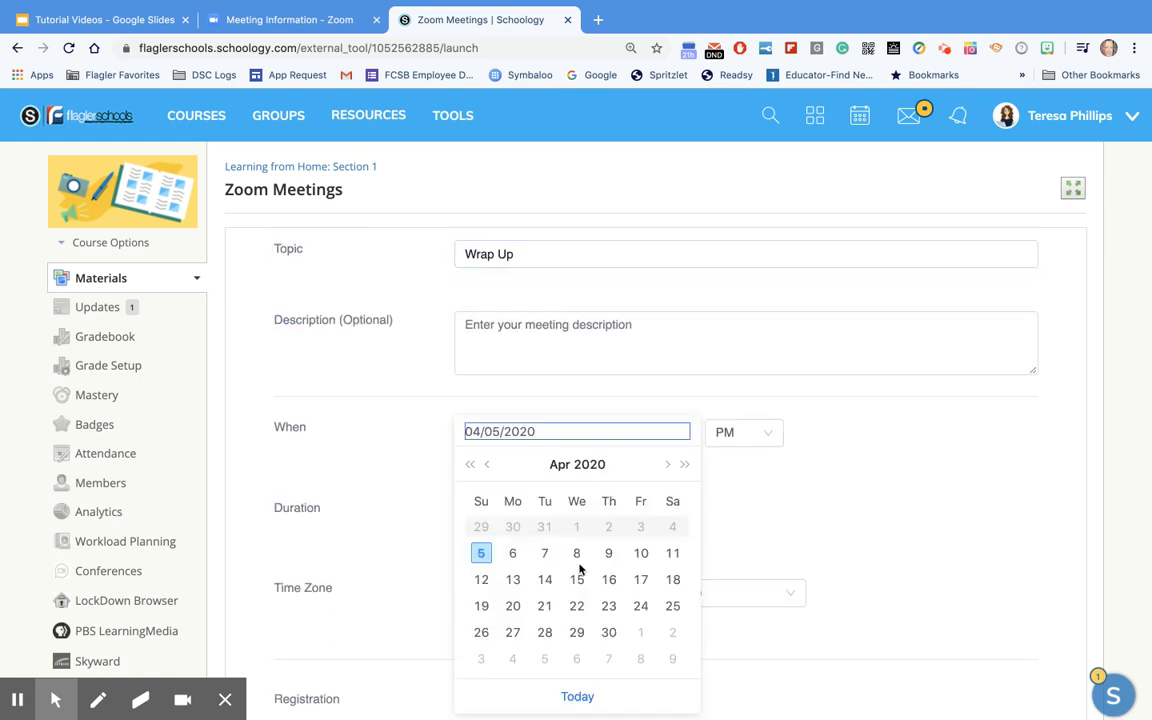
pyautogui.click(577, 555)
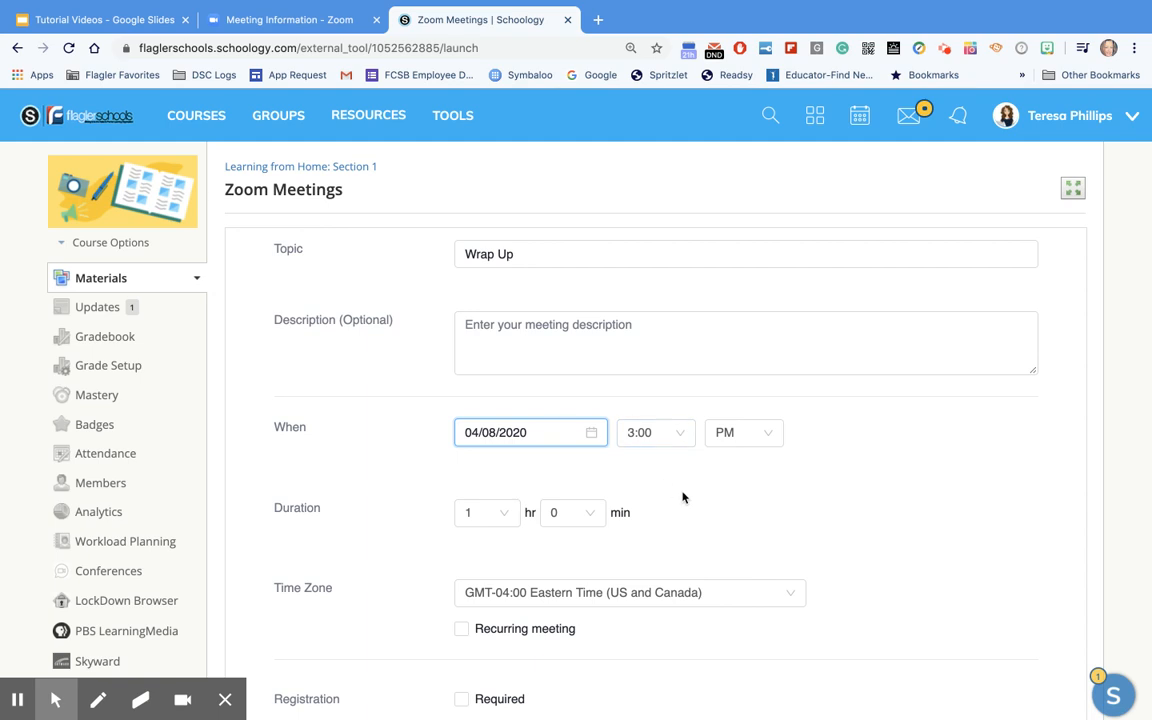
# Check the Wrap Up meeting's video, audio and meeting options, and save the meeting
pyautogui.scroll(-3, 683, 497)
pyautogui.scroll(-5, 683, 497)
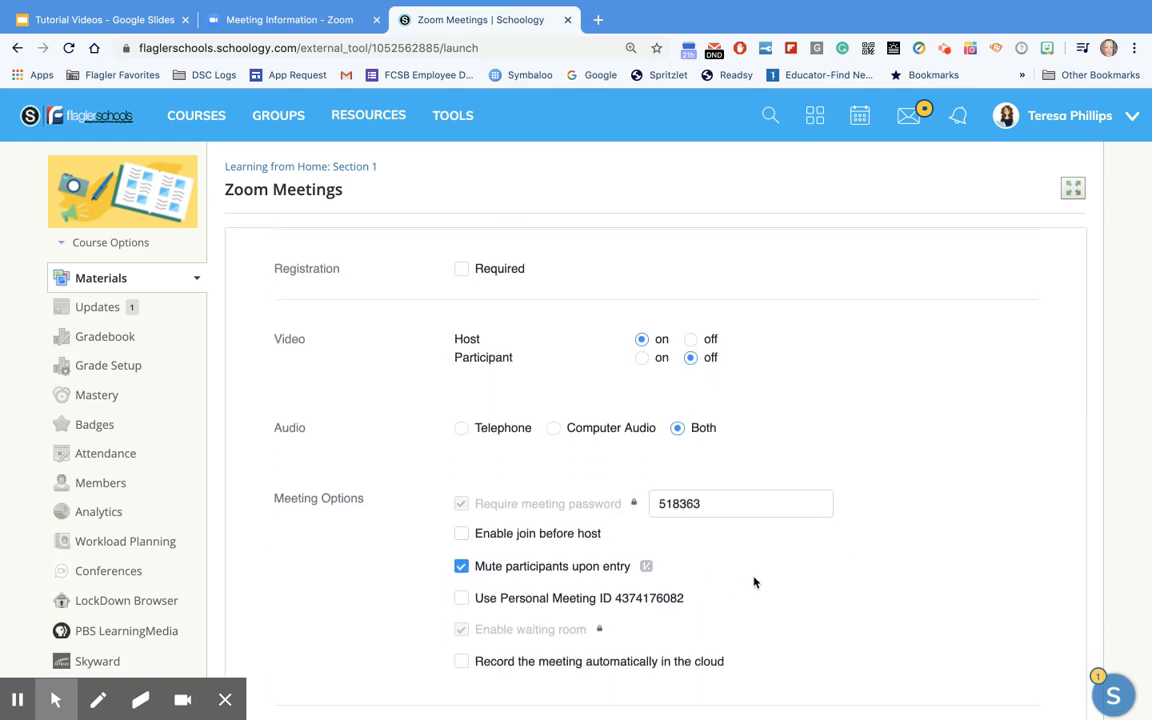
pyautogui.scroll(-5, 762, 607)
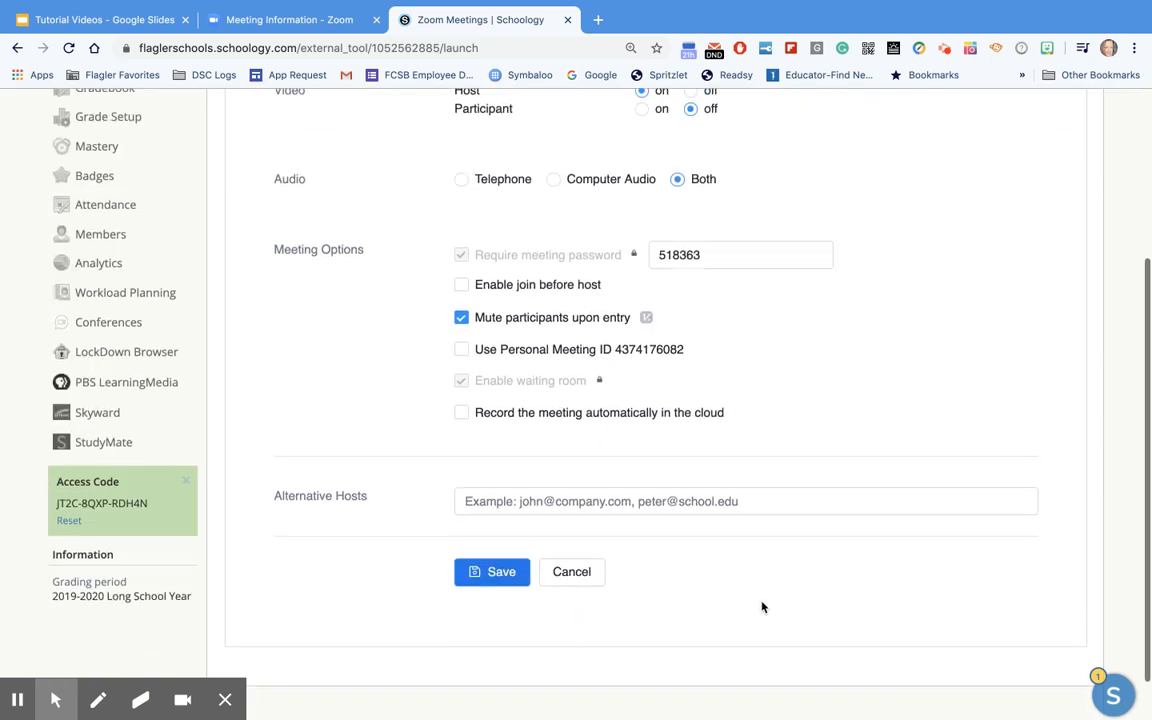
pyautogui.click(483, 572)
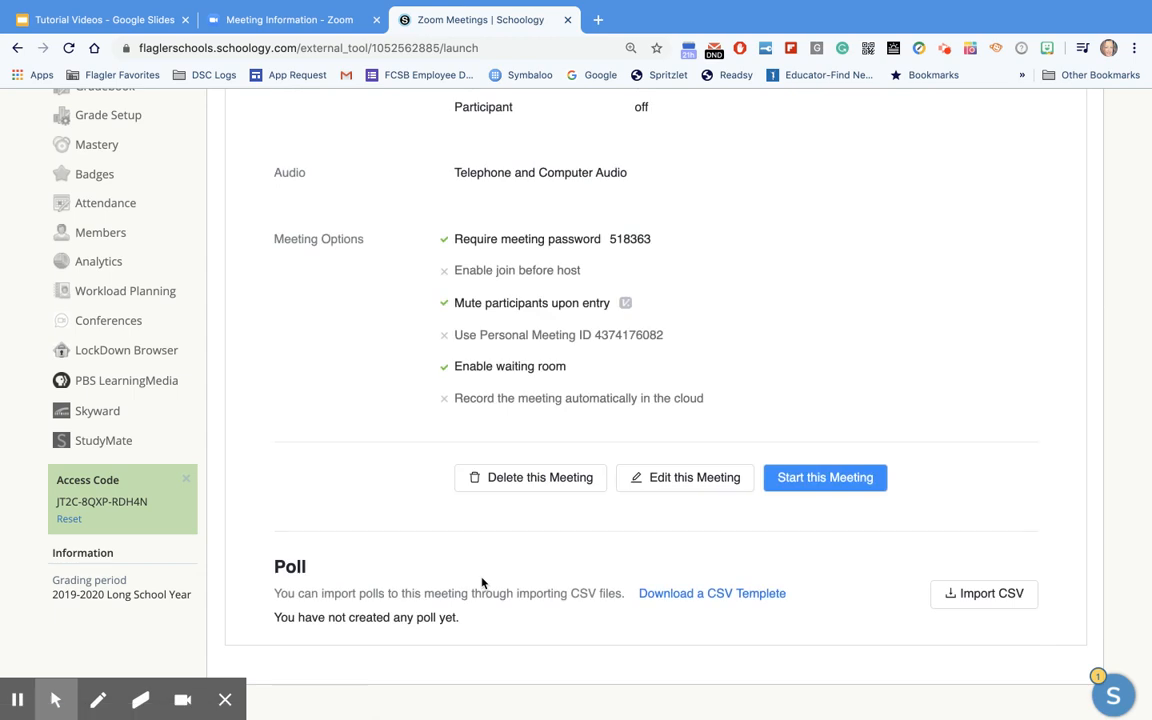
# Review the saved Wrap Up meeting's details, return to the course materials and reopen the Zoom Meetings tool
pyautogui.scroll(10, 482, 582)
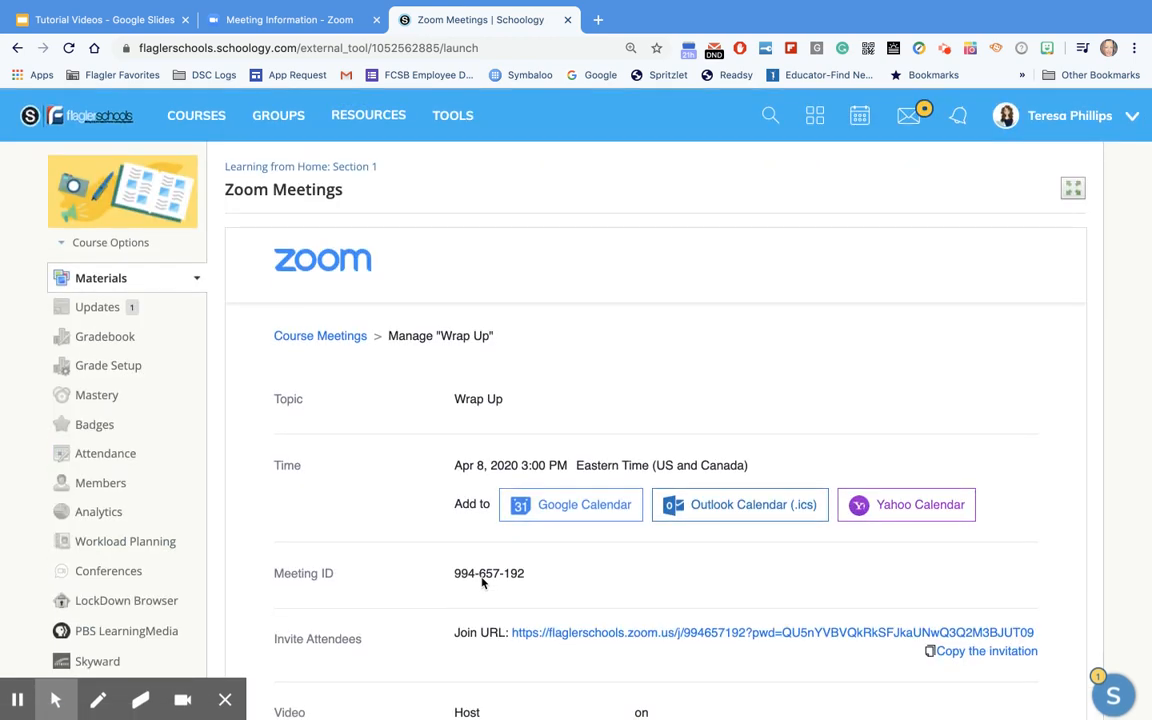
pyautogui.click(304, 167)
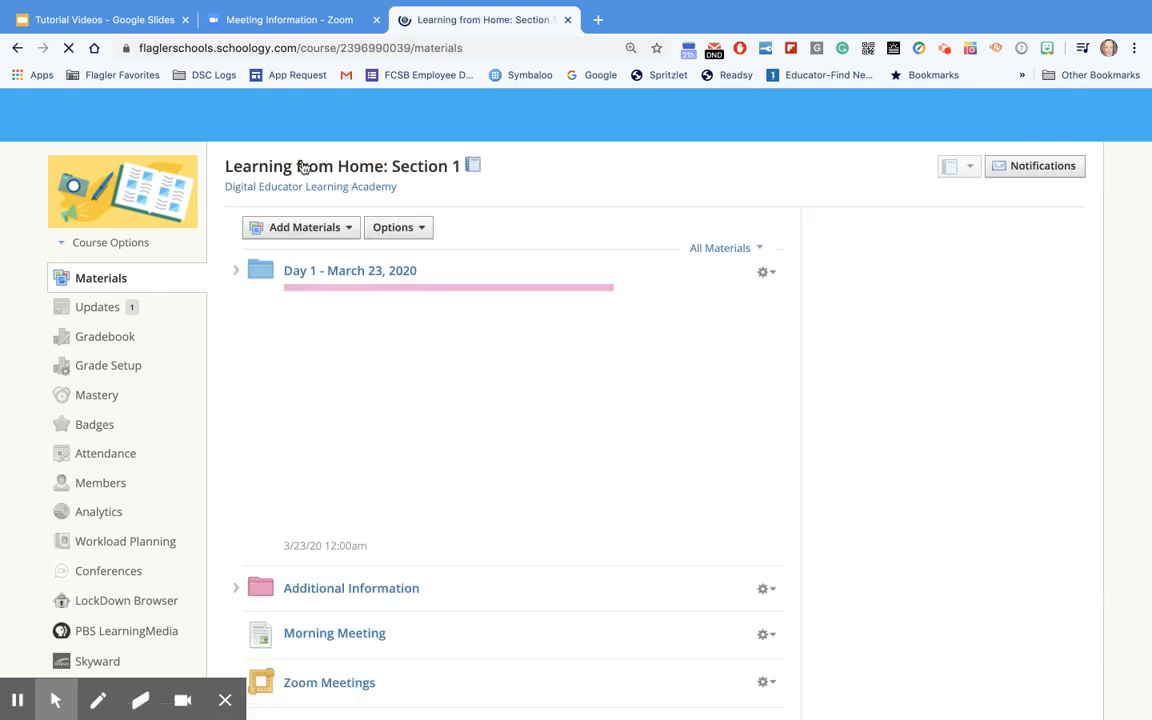
pyautogui.scroll(-5, 303, 392)
pyautogui.click(323, 447)
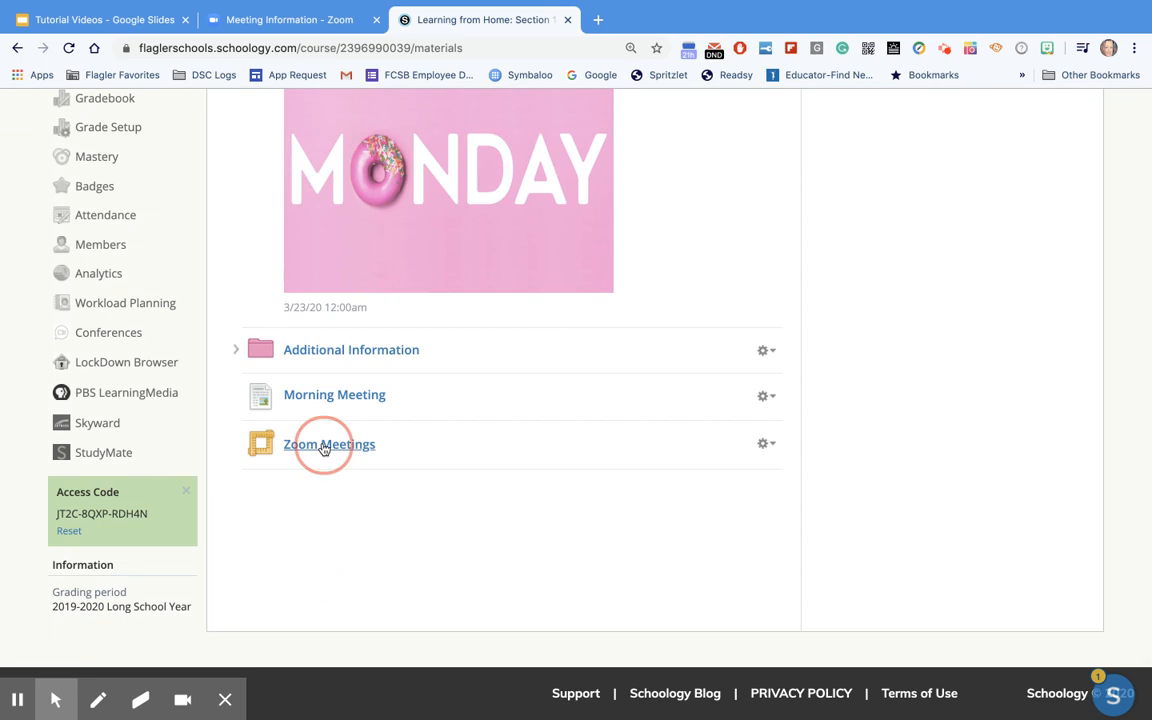